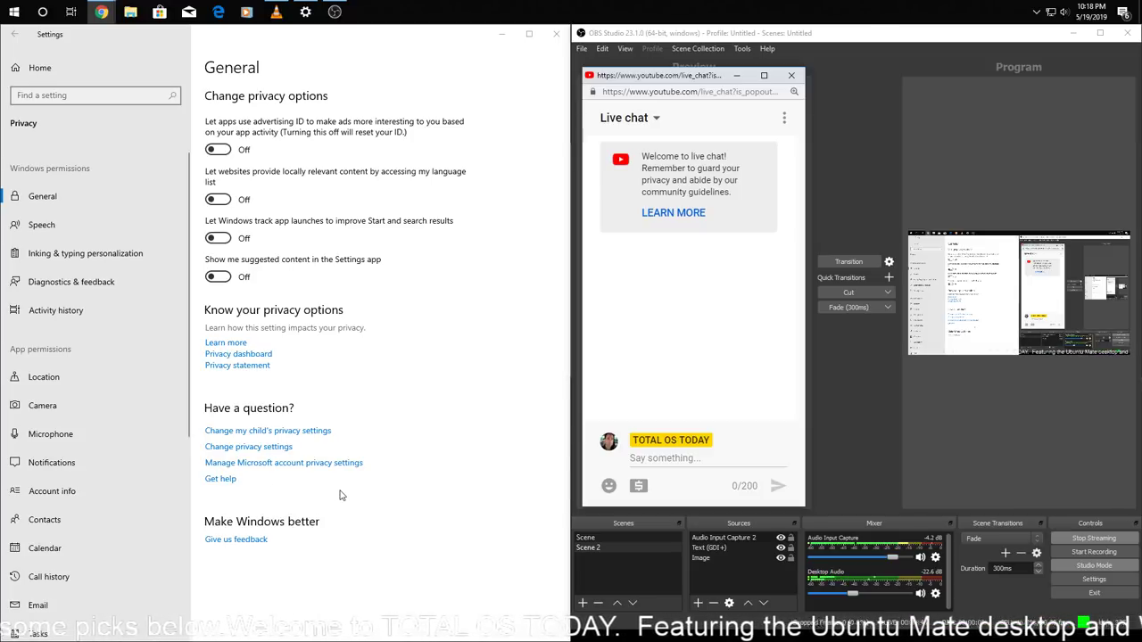
Minimize the live chat window and review the Speech and Inking & typing personalization privacy settings
click(736, 75)
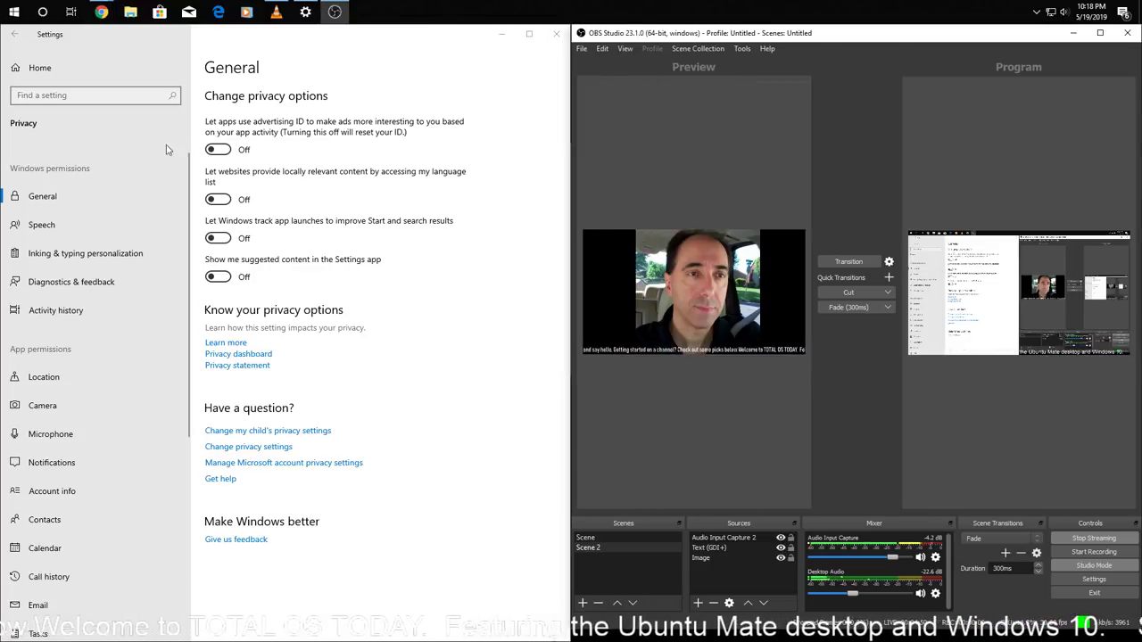
click(62, 232)
click(61, 229)
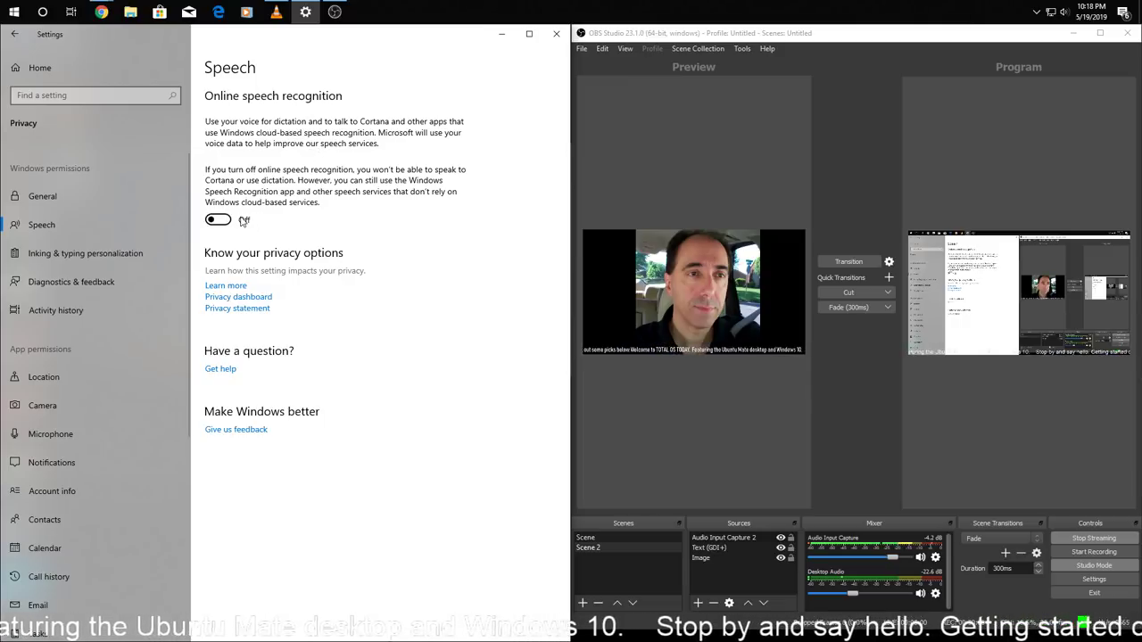
click(134, 254)
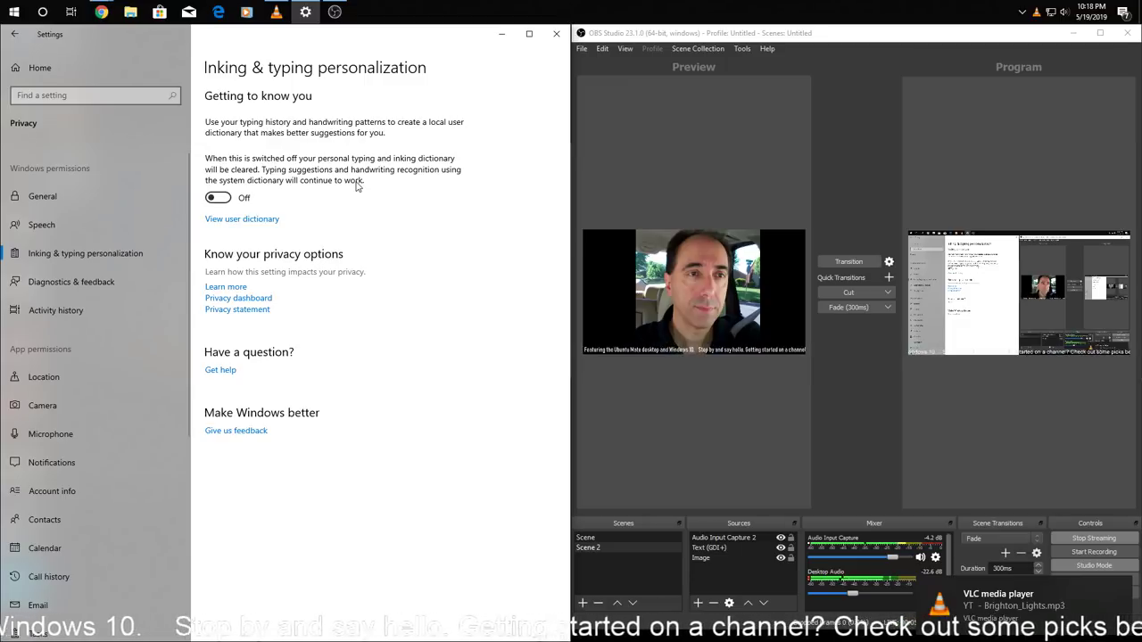
In the Diagnostics & feedback privacy settings, set how often Windows should ask for feedback to Never
click(88, 283)
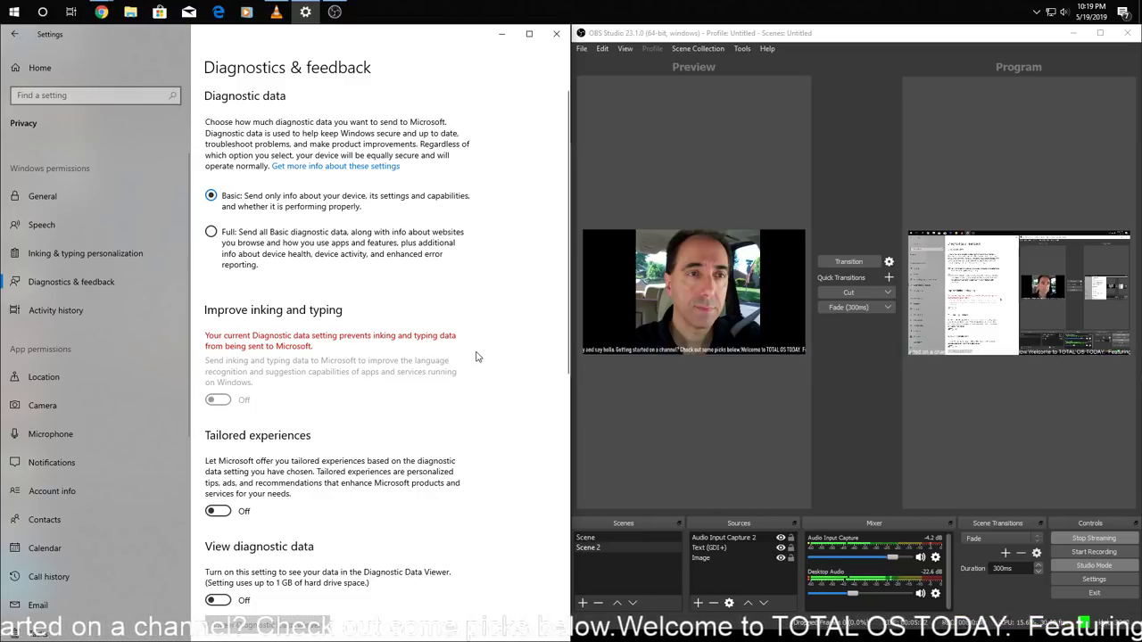
scroll(475, 357, down, 3)
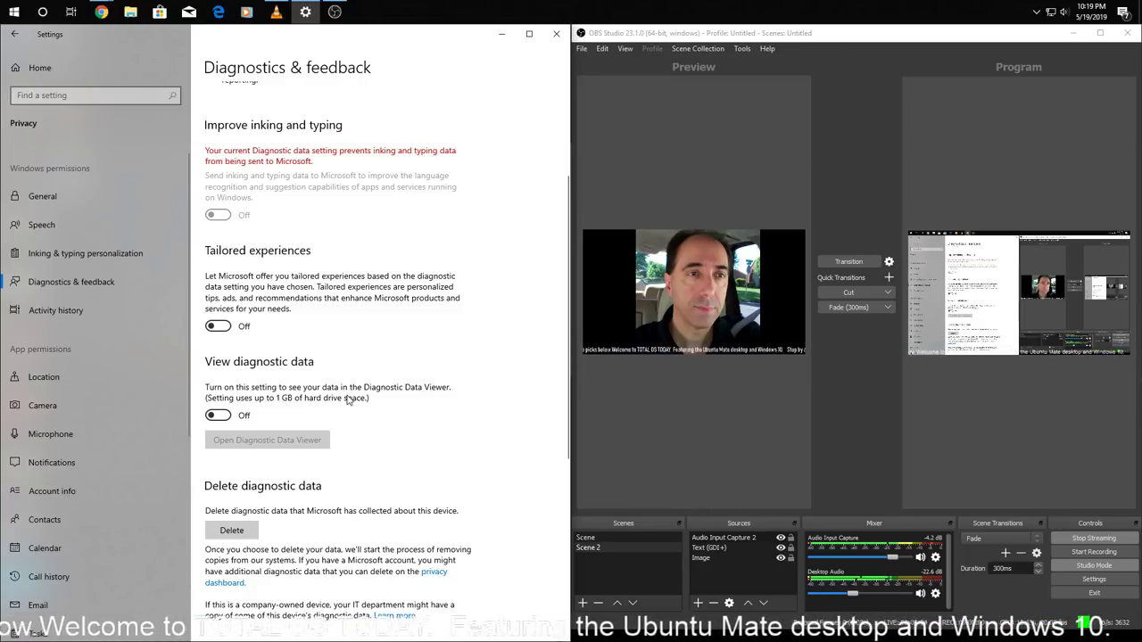
scroll(362, 390, down, 3)
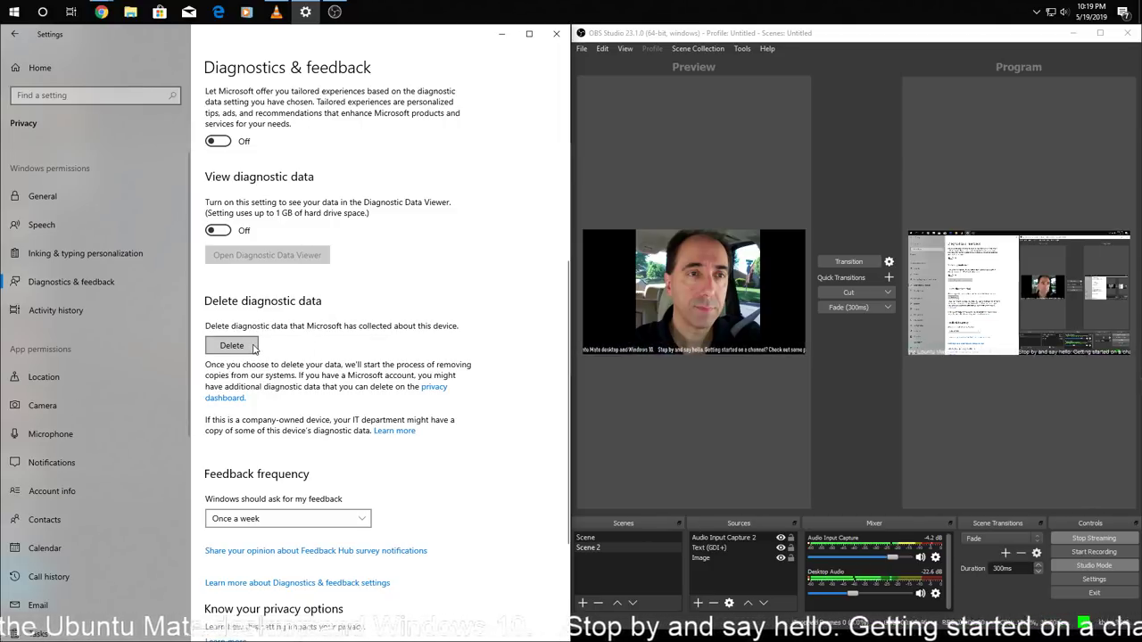
scroll(253, 347, down, 3)
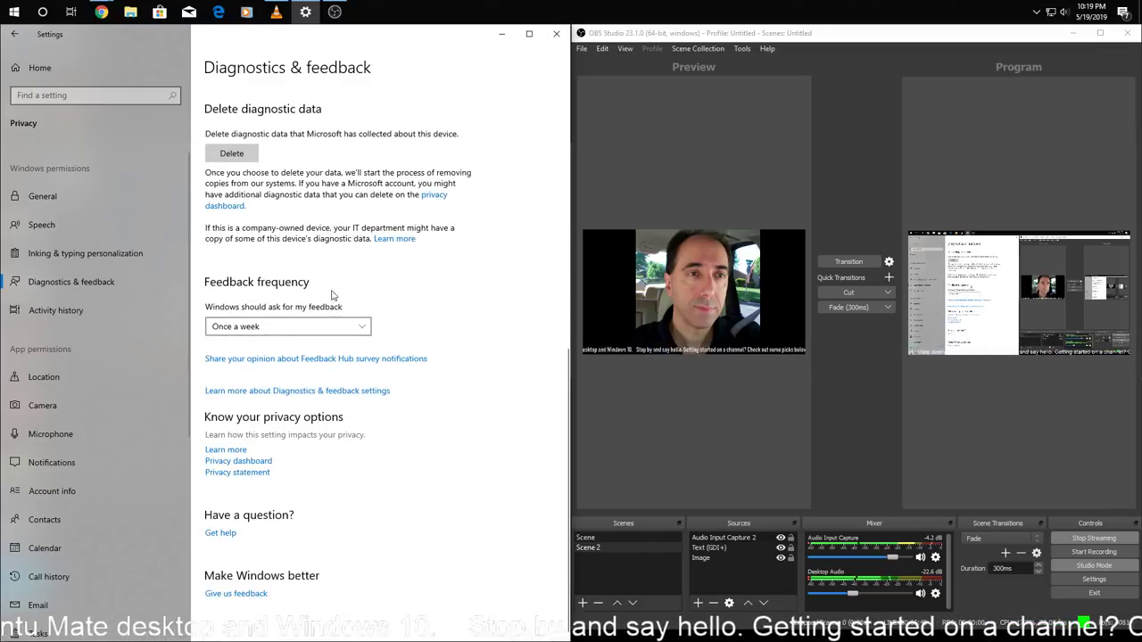
click(361, 330)
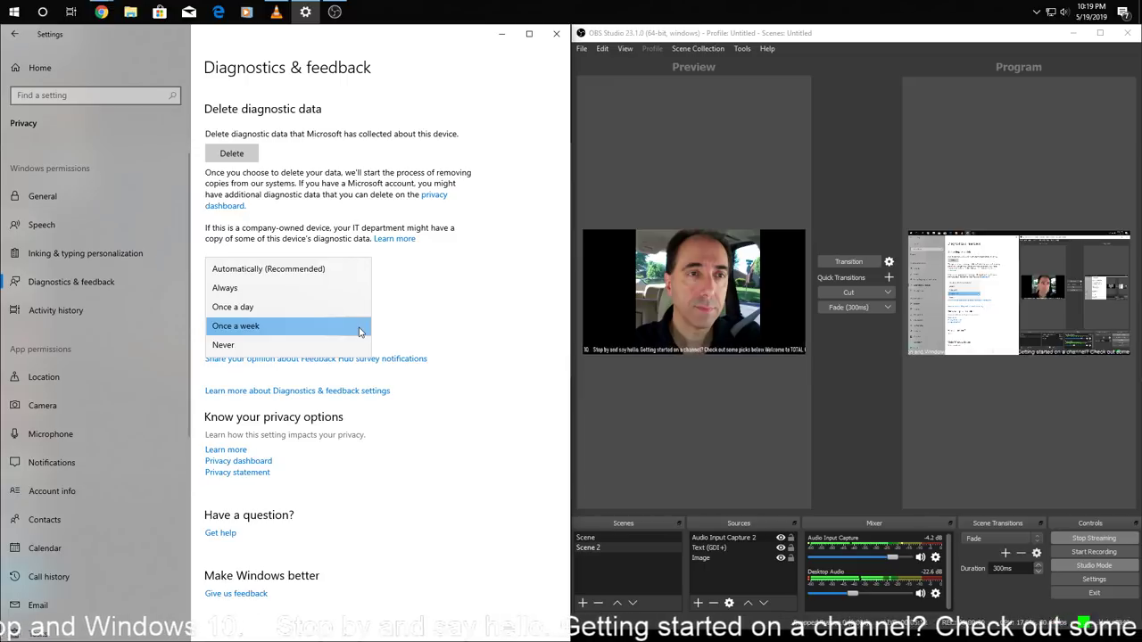
click(352, 346)
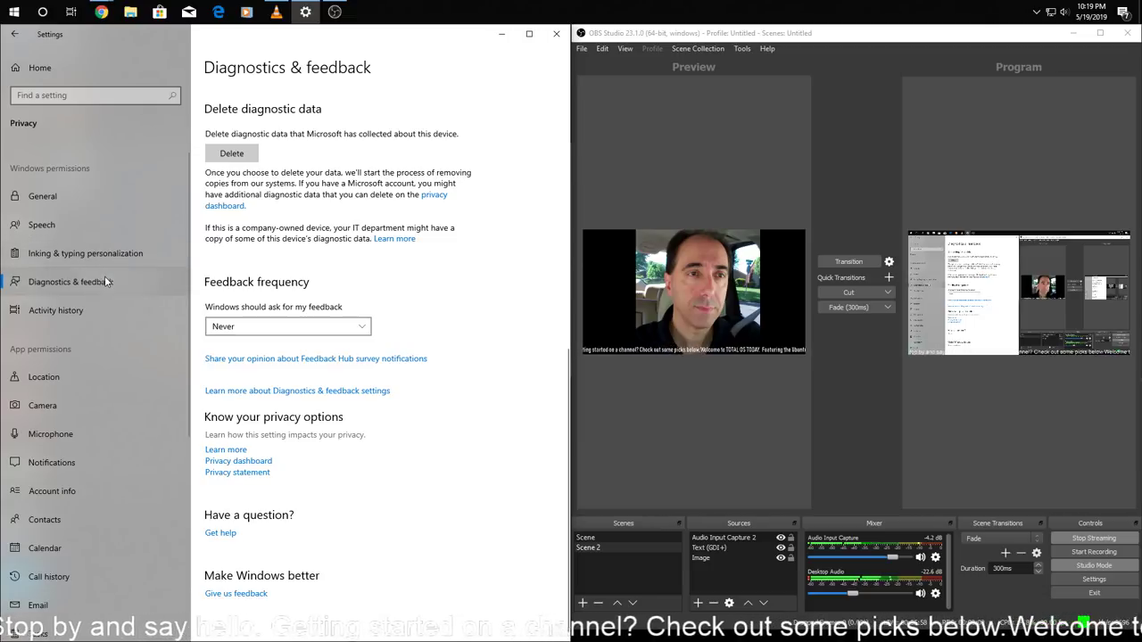
Review the Activity history privacy settings, including the storing, sending and clearing options
click(79, 311)
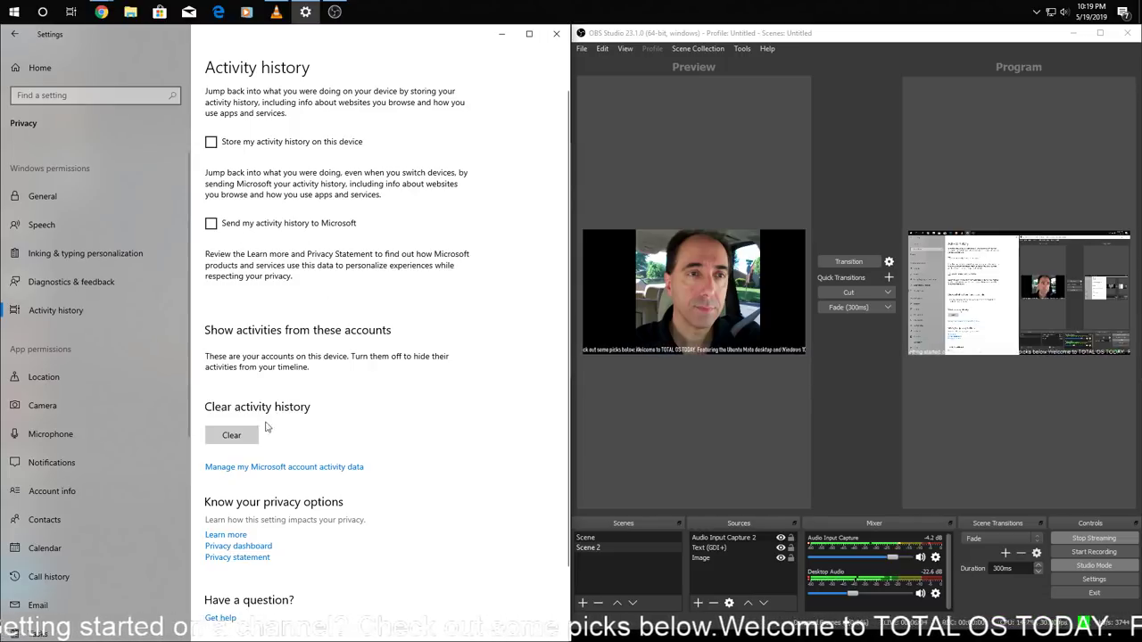
scroll(357, 430, down, 2)
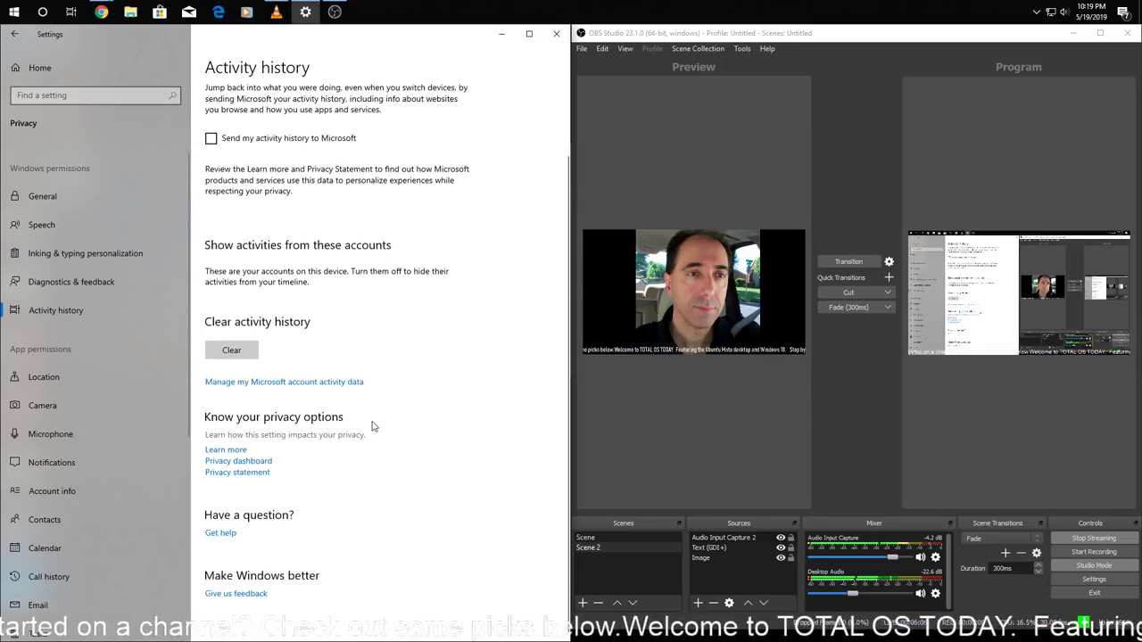
scroll(373, 426, up, 2)
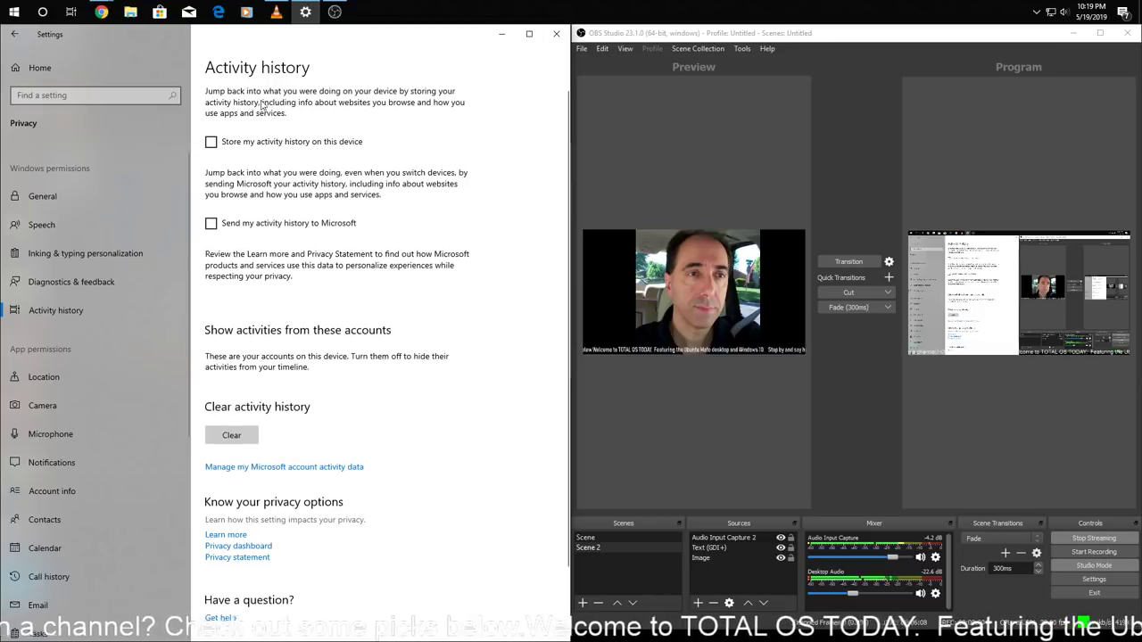
Examine the Location privacy settings, including device access, location history and the per-app precise location permissions
click(62, 374)
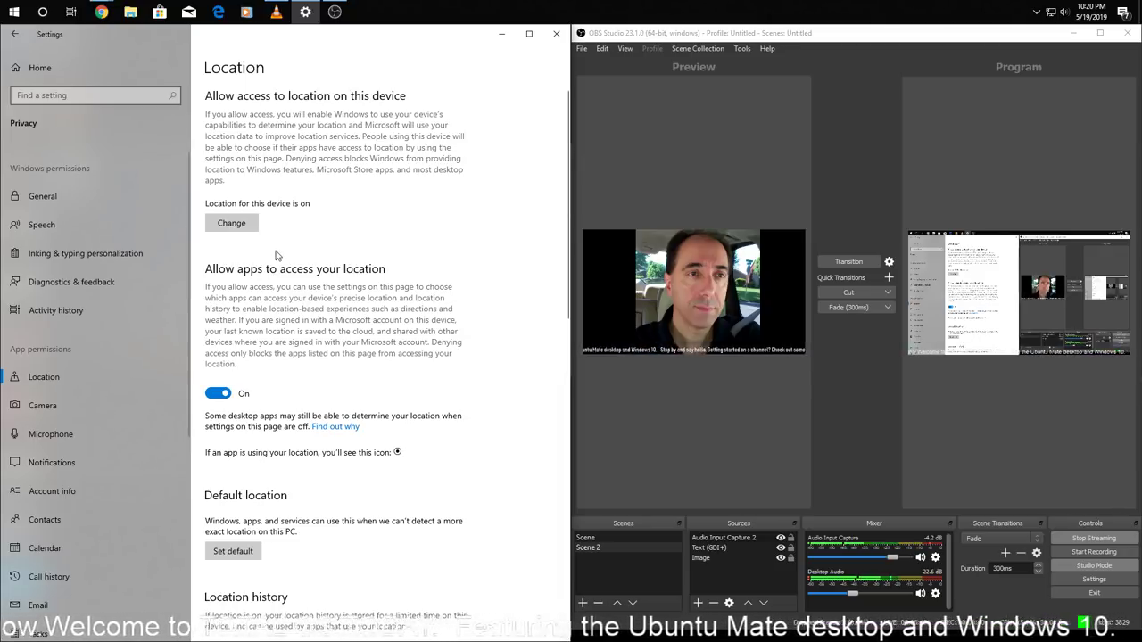
scroll(310, 347, down, 3)
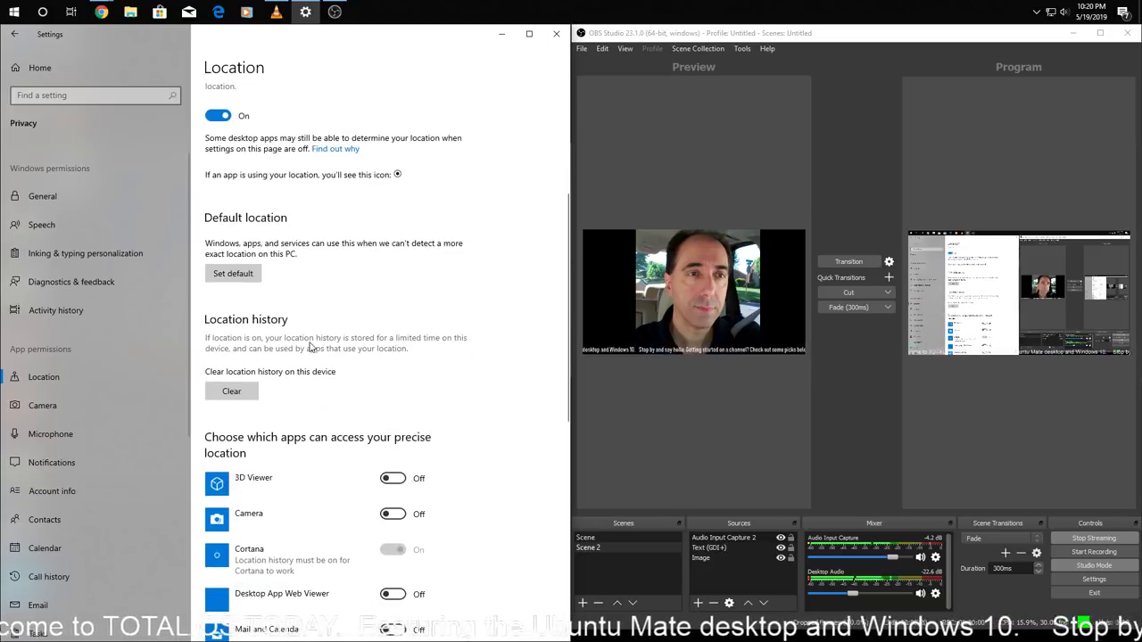
scroll(278, 276, up, 2)
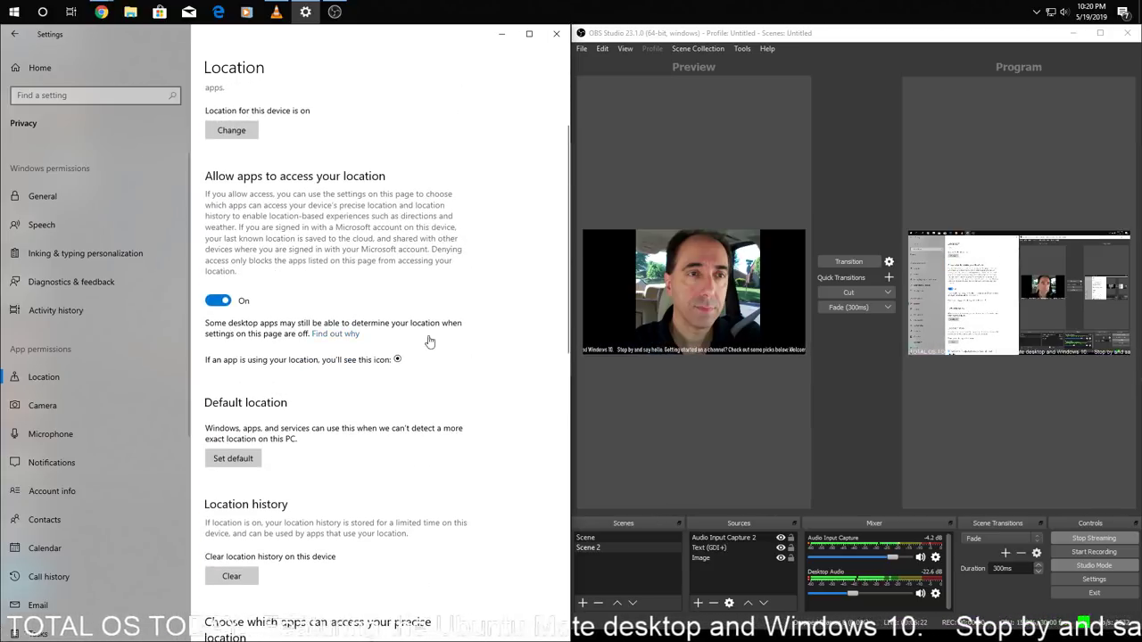
scroll(358, 400, down, 6)
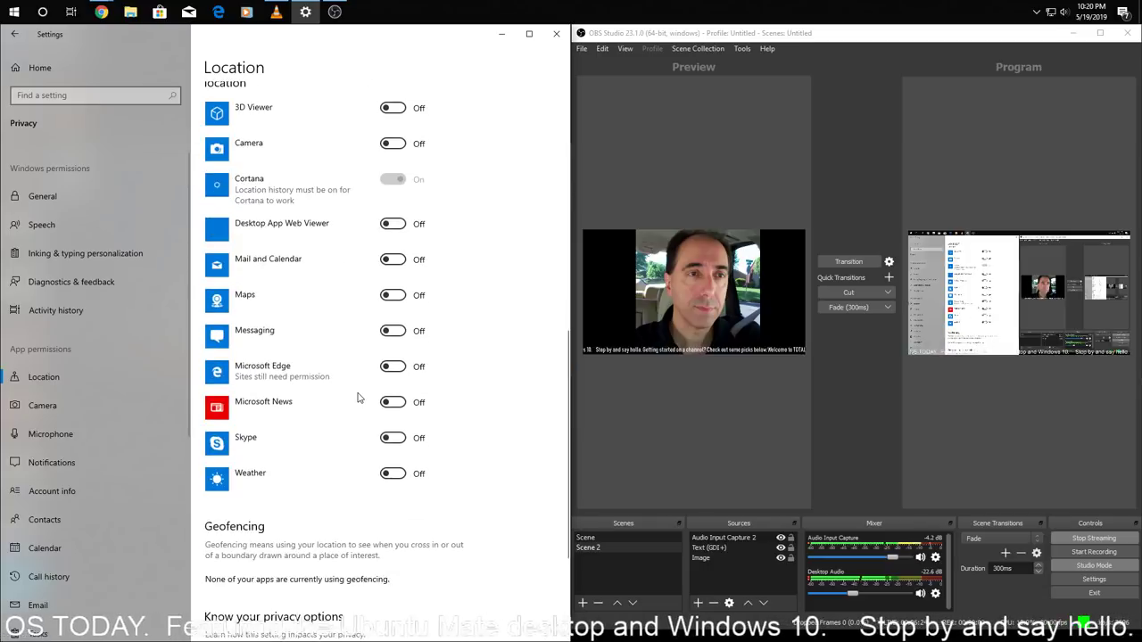
scroll(358, 398, up, 1)
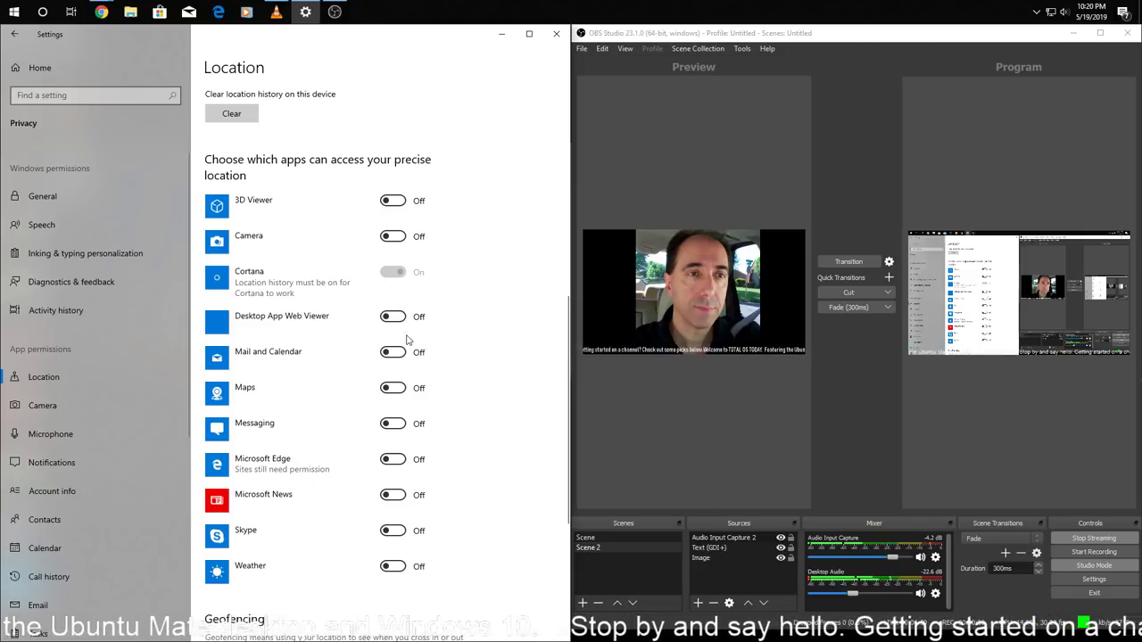
scroll(416, 257, up, 5)
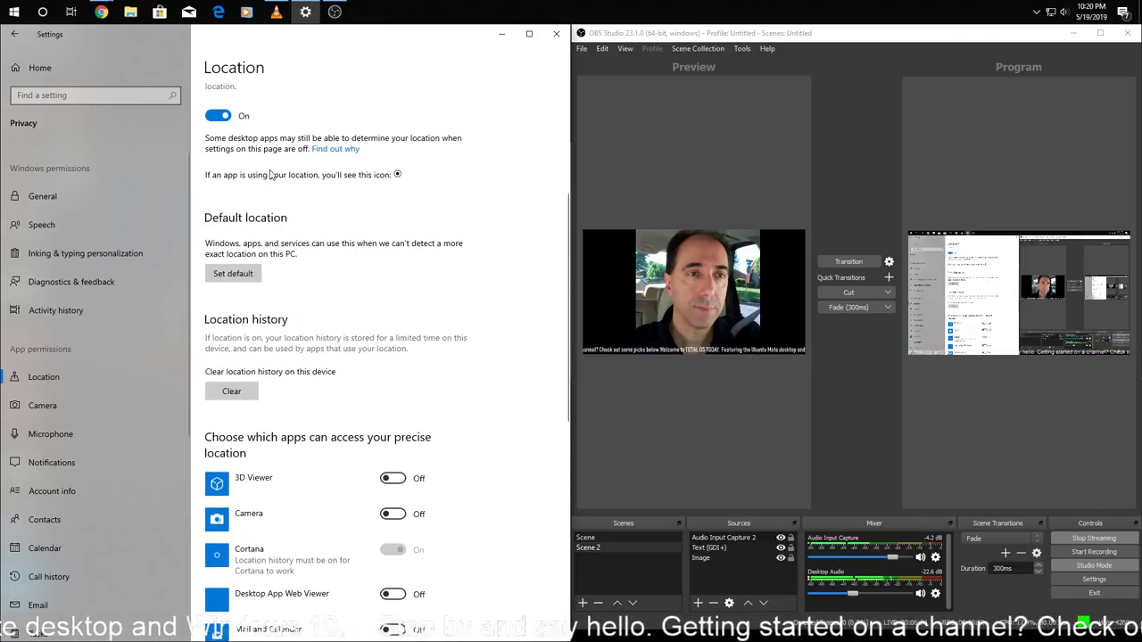
Review the Camera, Microphone and Notifications app permissions
click(75, 407)
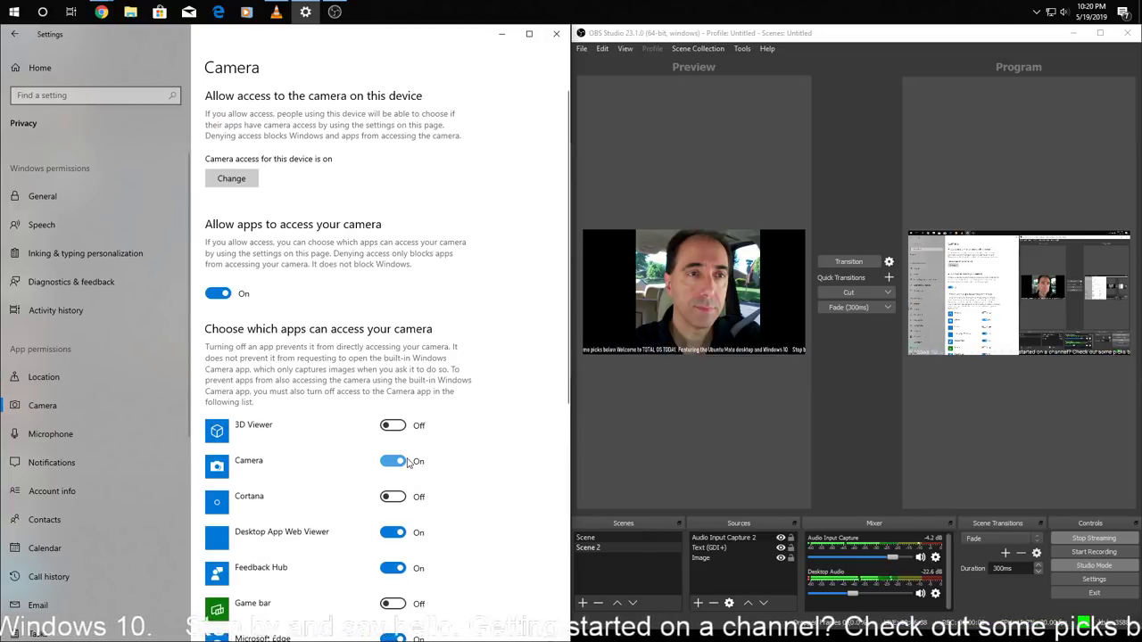
scroll(407, 461, down, 3)
scroll(407, 461, up, 3)
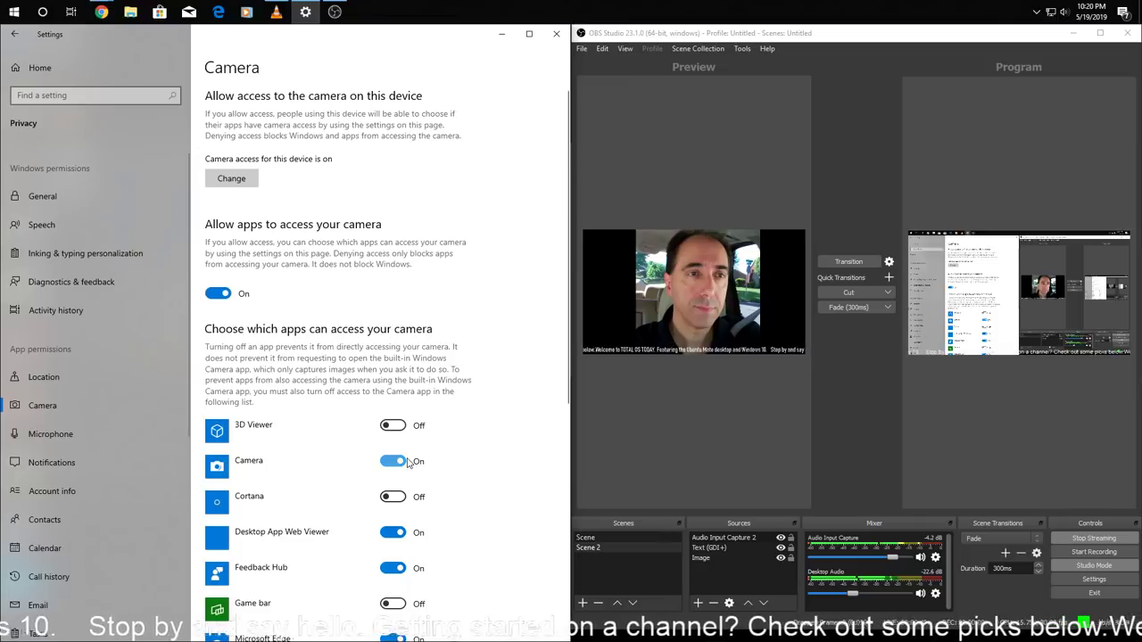
click(98, 434)
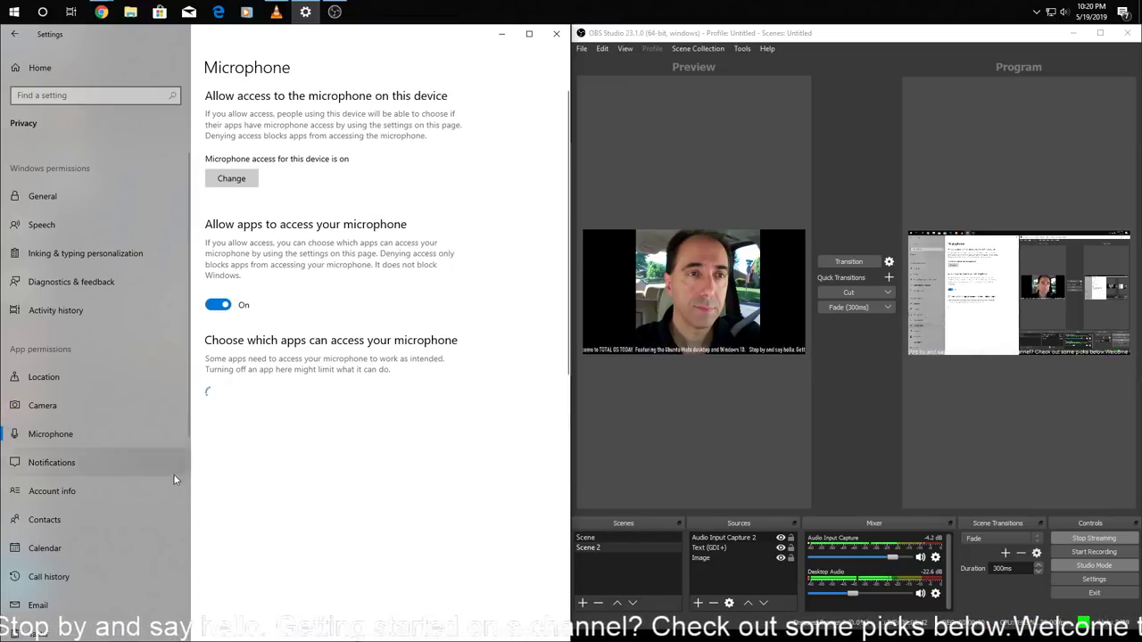
click(125, 463)
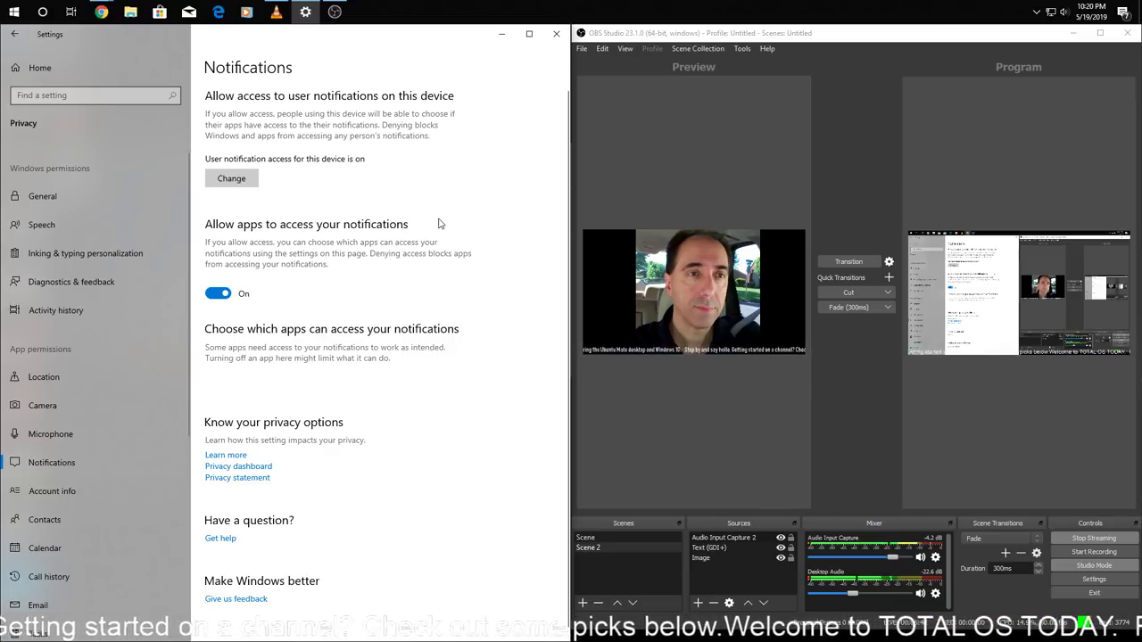
Review the Contacts, Calendar, Call history and Email app permissions
click(83, 514)
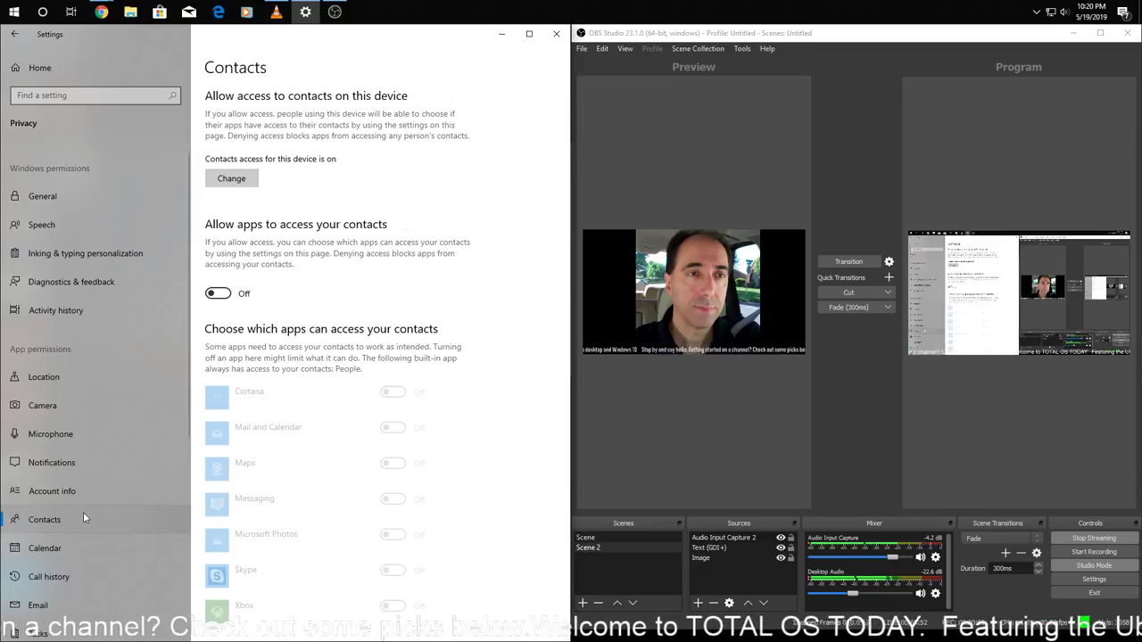
click(71, 547)
scroll(399, 399, down, 2)
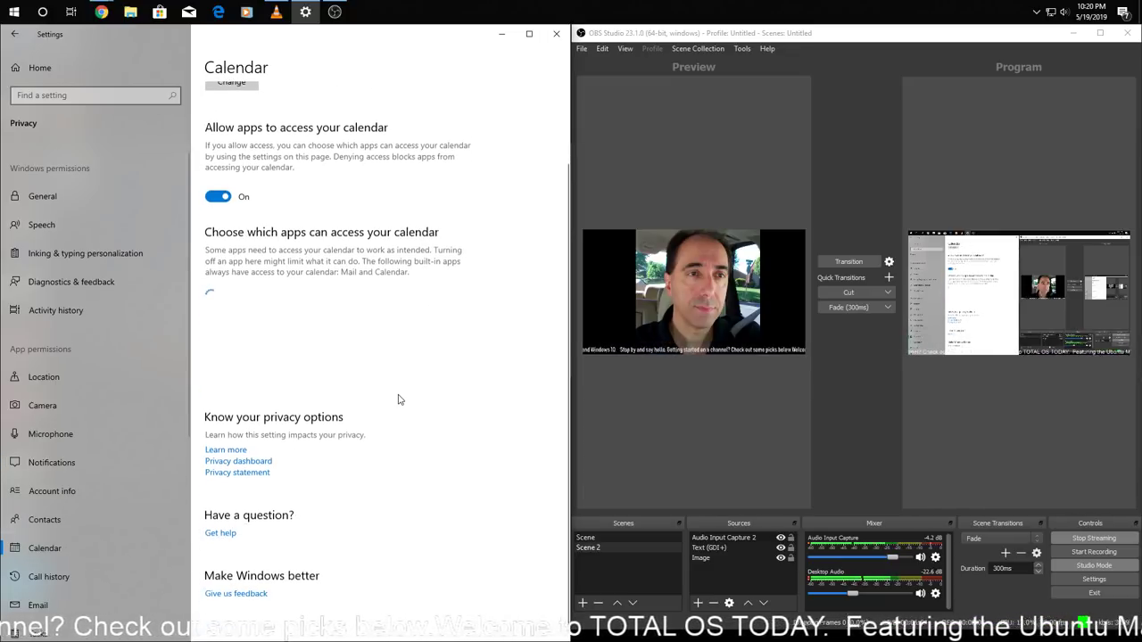
click(55, 581)
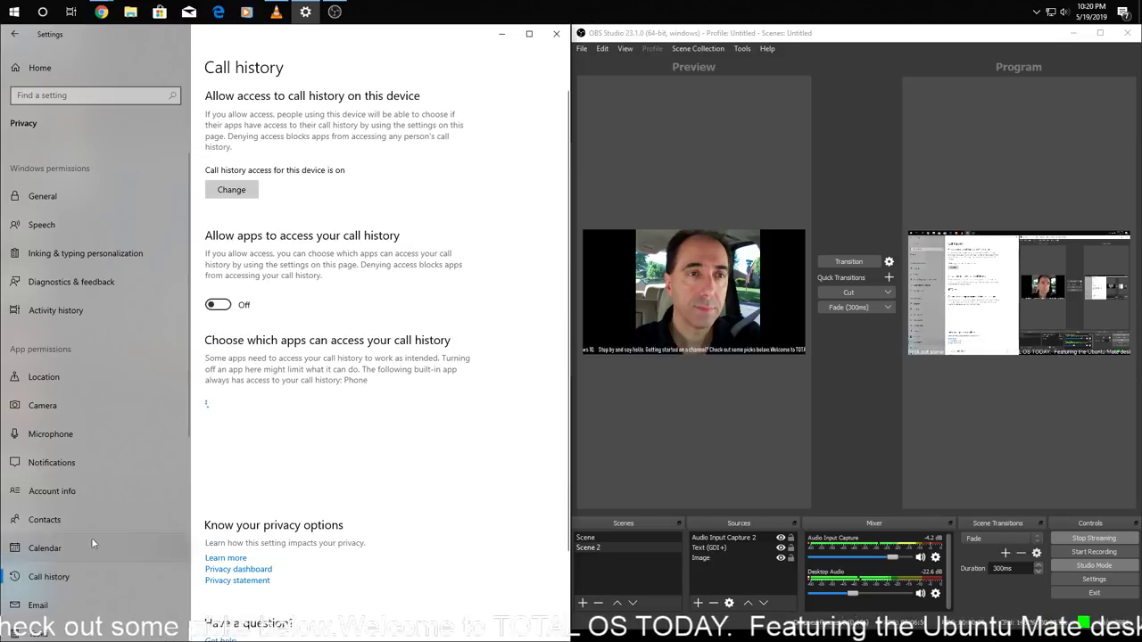
click(80, 598)
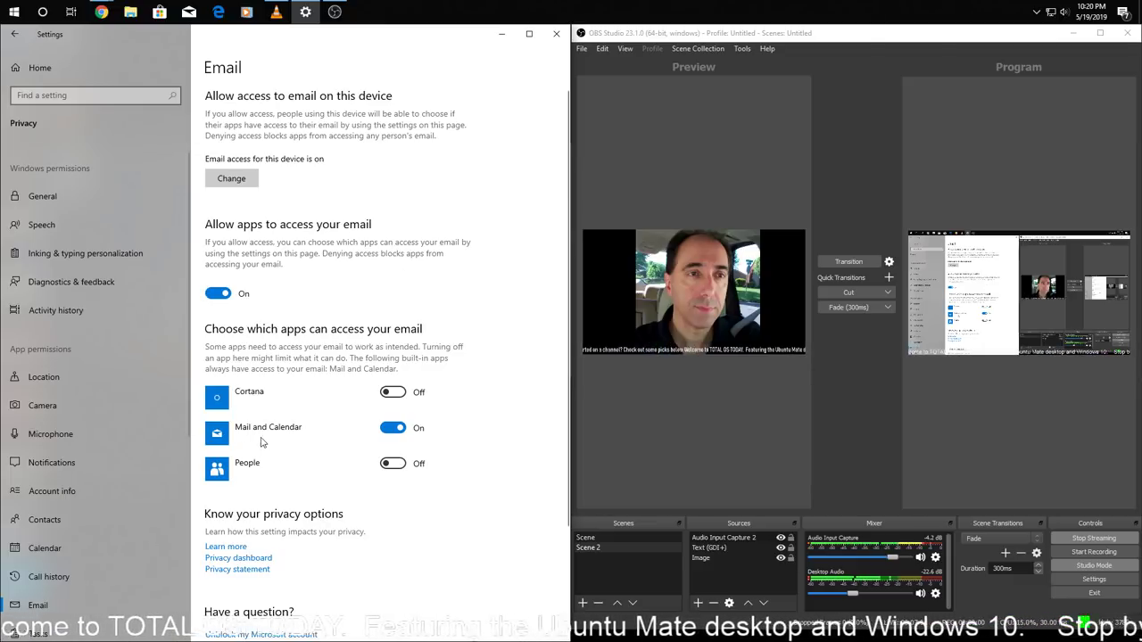
scroll(290, 434, down, 1)
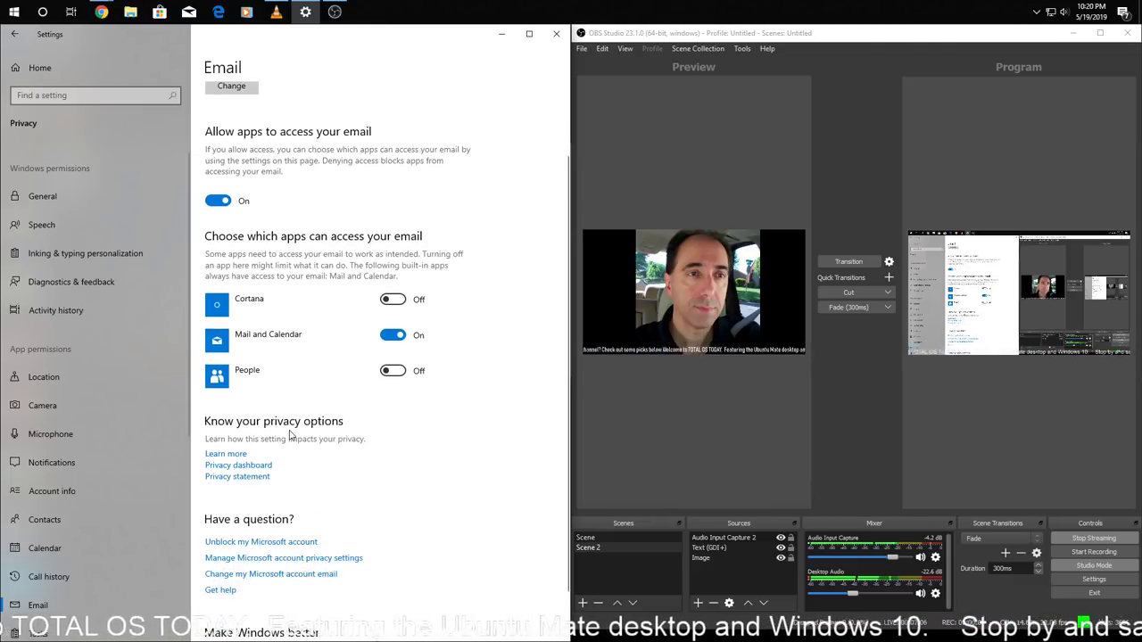
scroll(290, 434, down, 1)
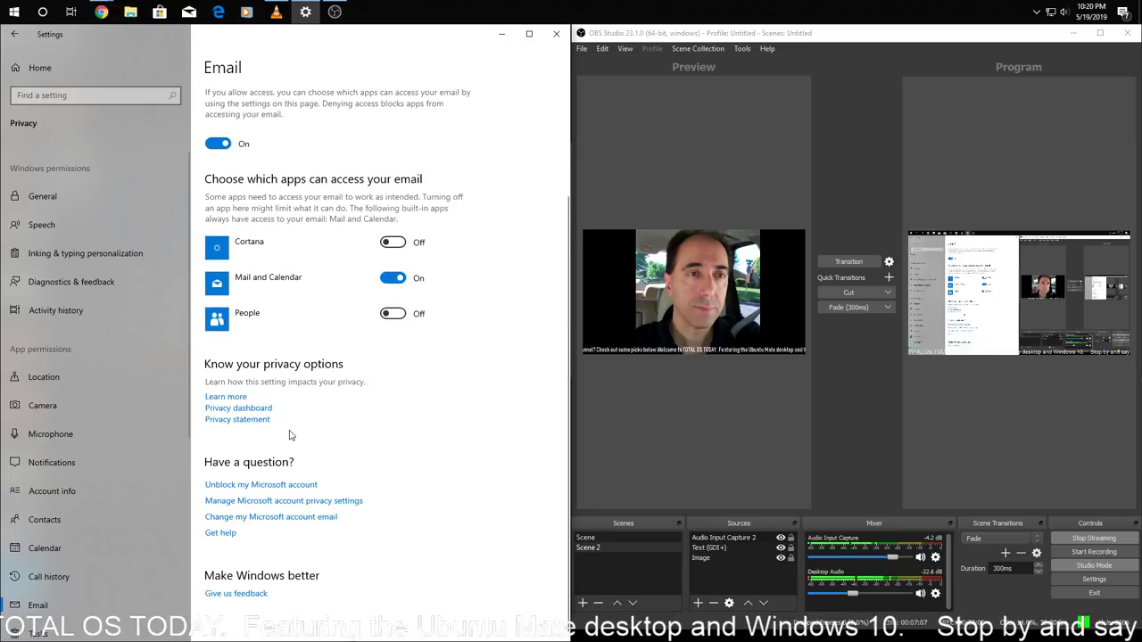
Examine the Tasks app permissions, from device access through the per-app choices
click(45, 633)
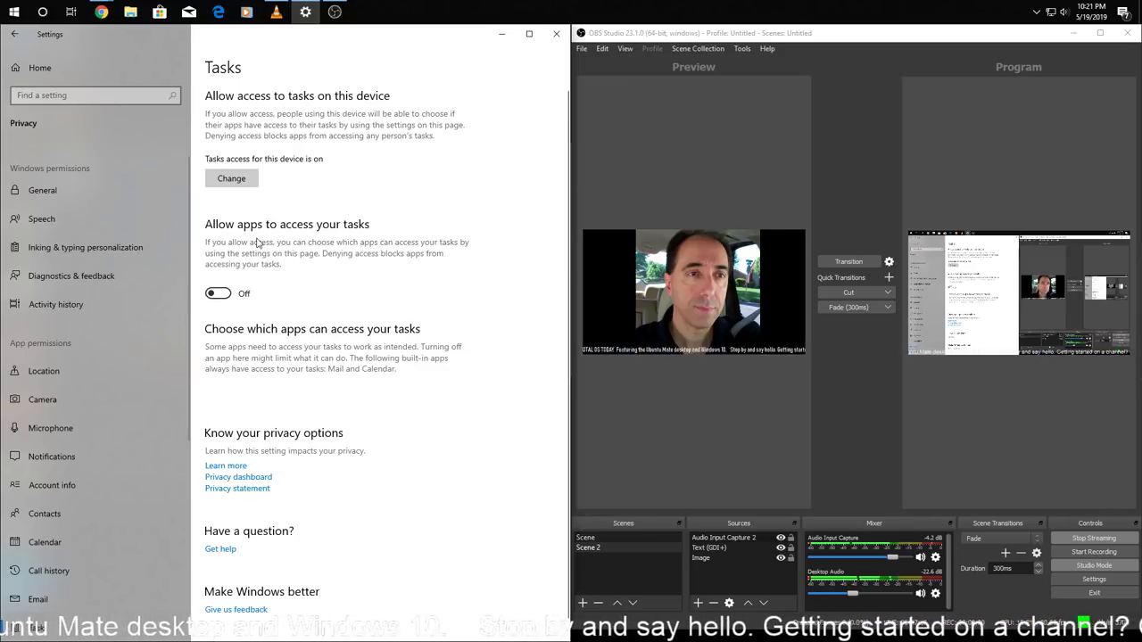
scroll(258, 241, down, 1)
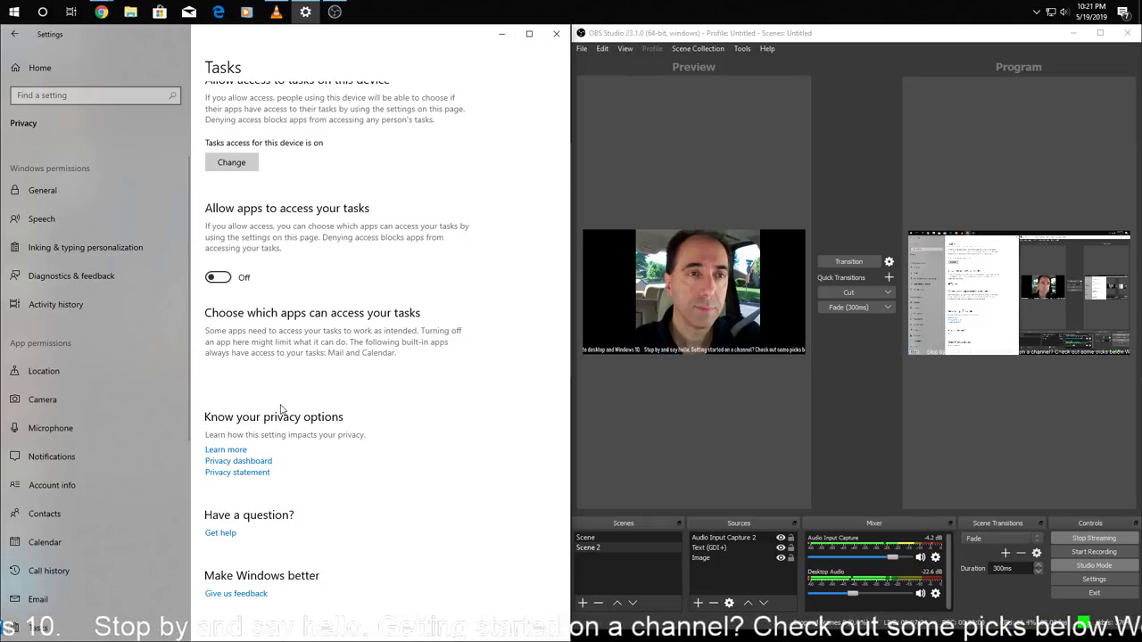
scroll(294, 414, up, 1)
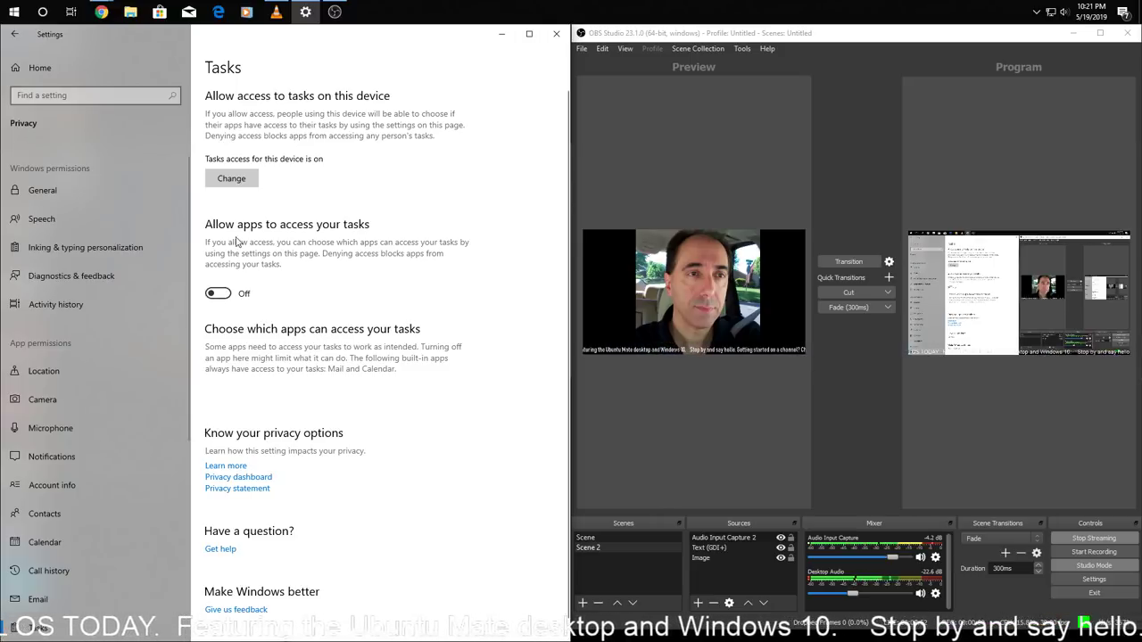
Recheck the Windows permissions pages in order from General through Activity history
click(68, 185)
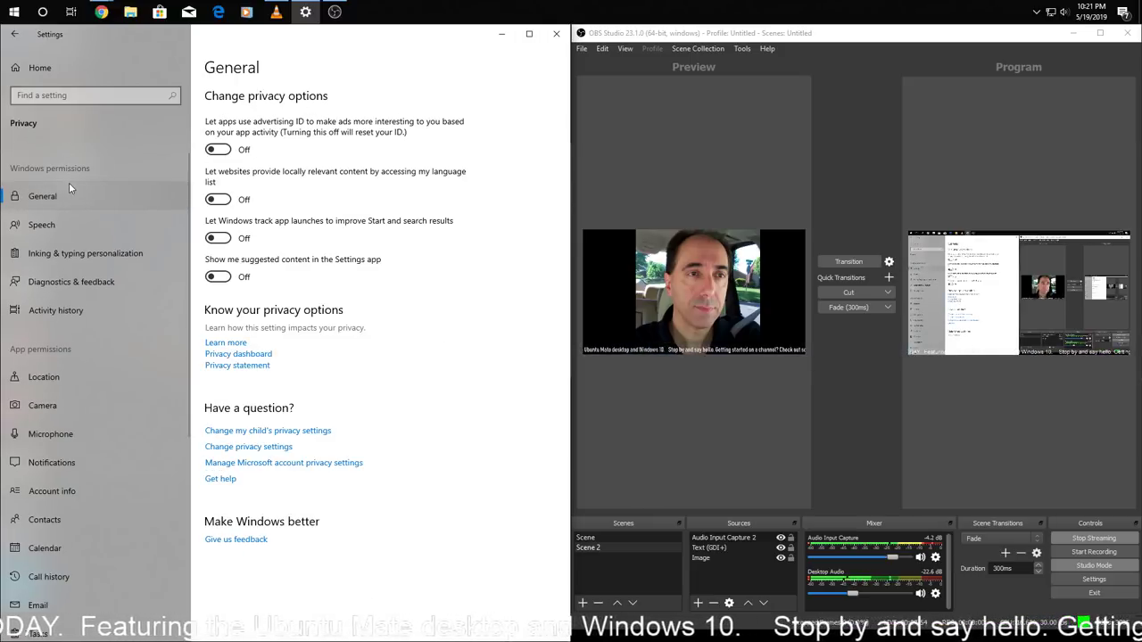
click(94, 226)
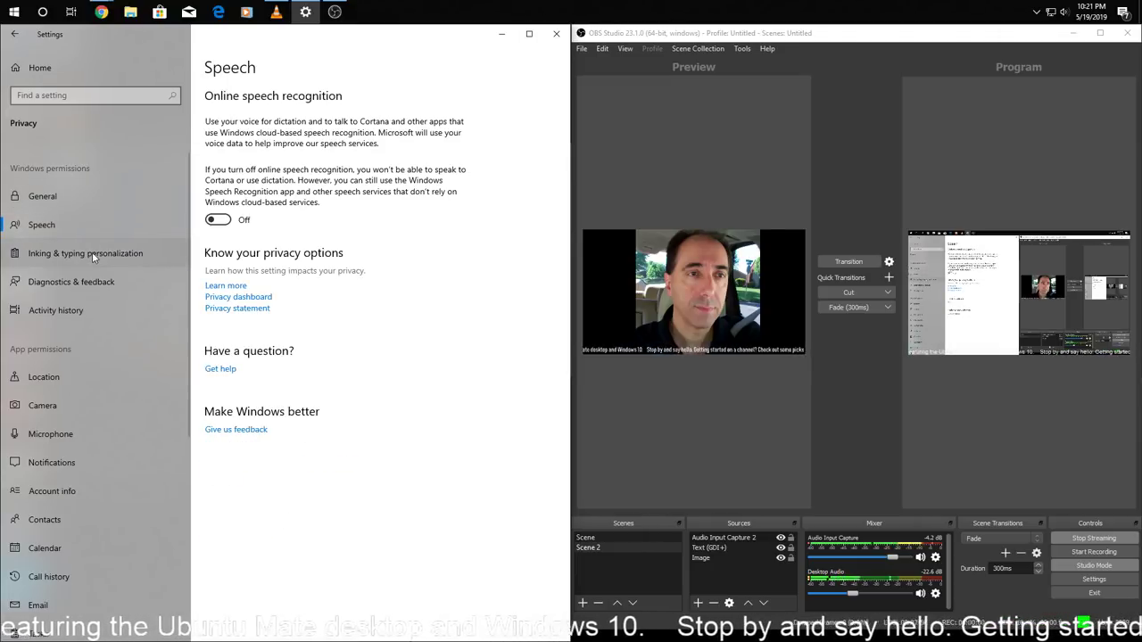
click(92, 254)
click(96, 283)
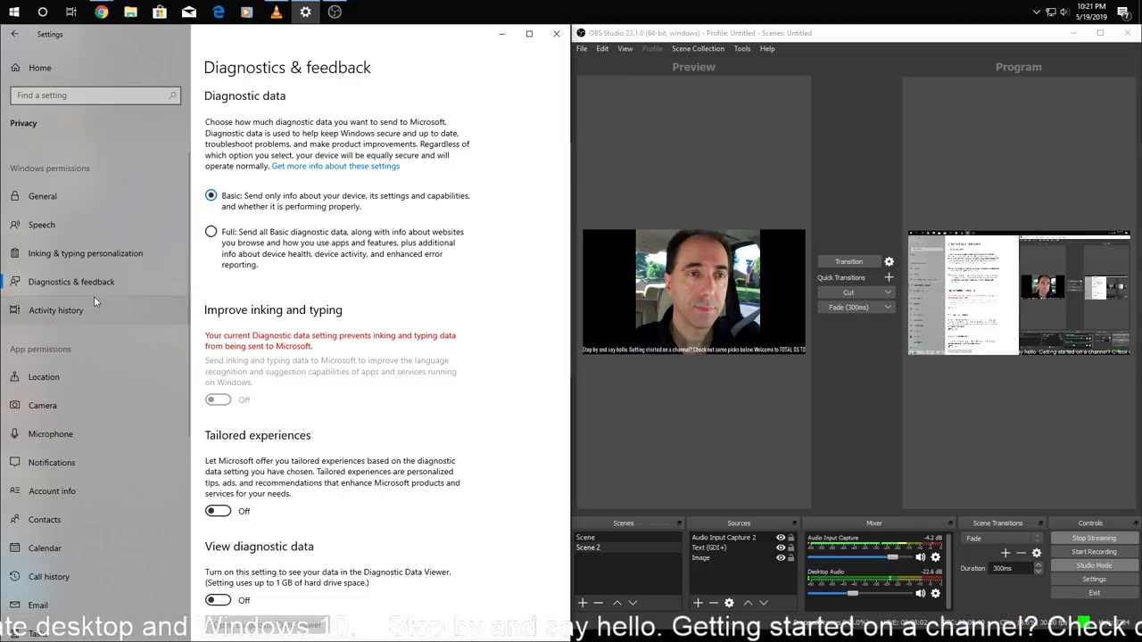
click(93, 311)
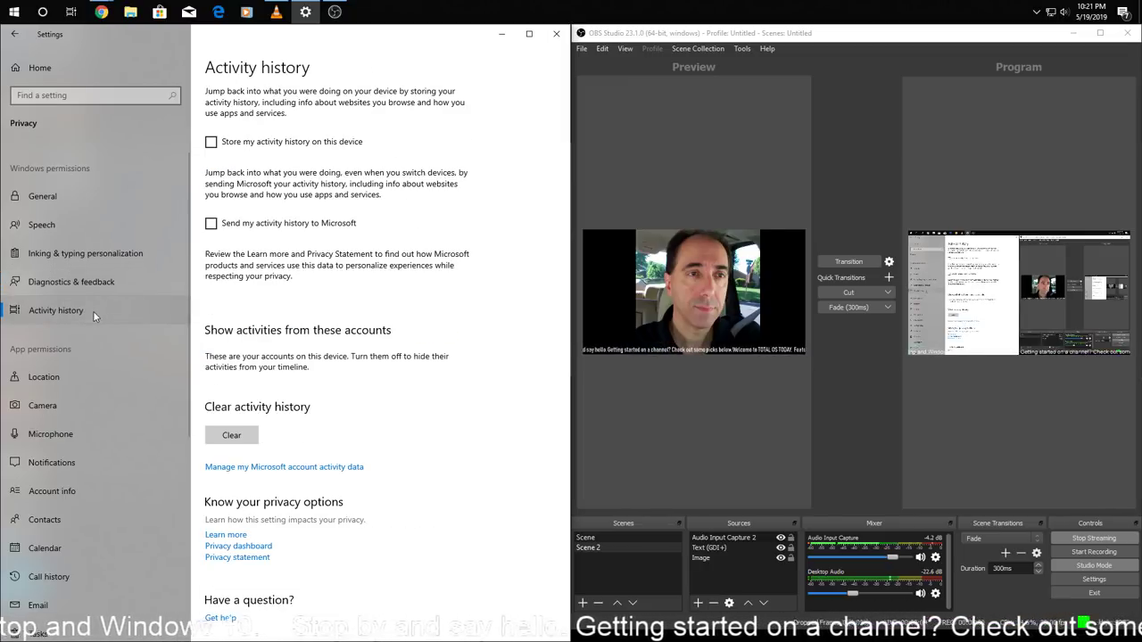
Revisit the Location and Microphone app permissions
click(89, 379)
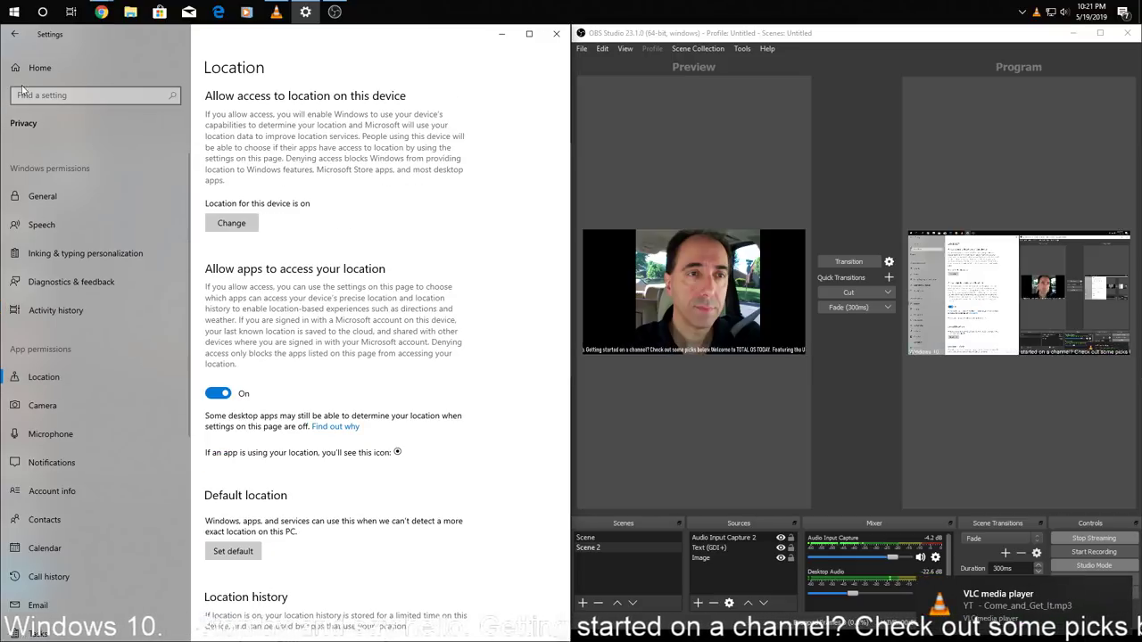
click(81, 440)
scroll(81, 439, down, 5)
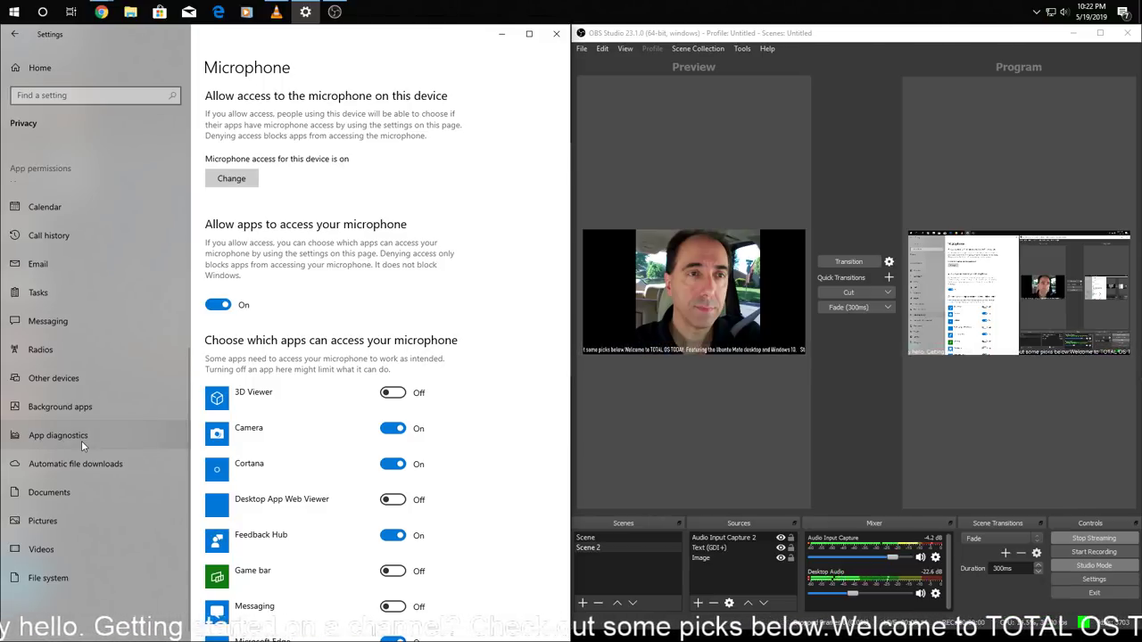
Turn off videos library access for 3D Viewer and Xbox in the Videos permissions
click(54, 548)
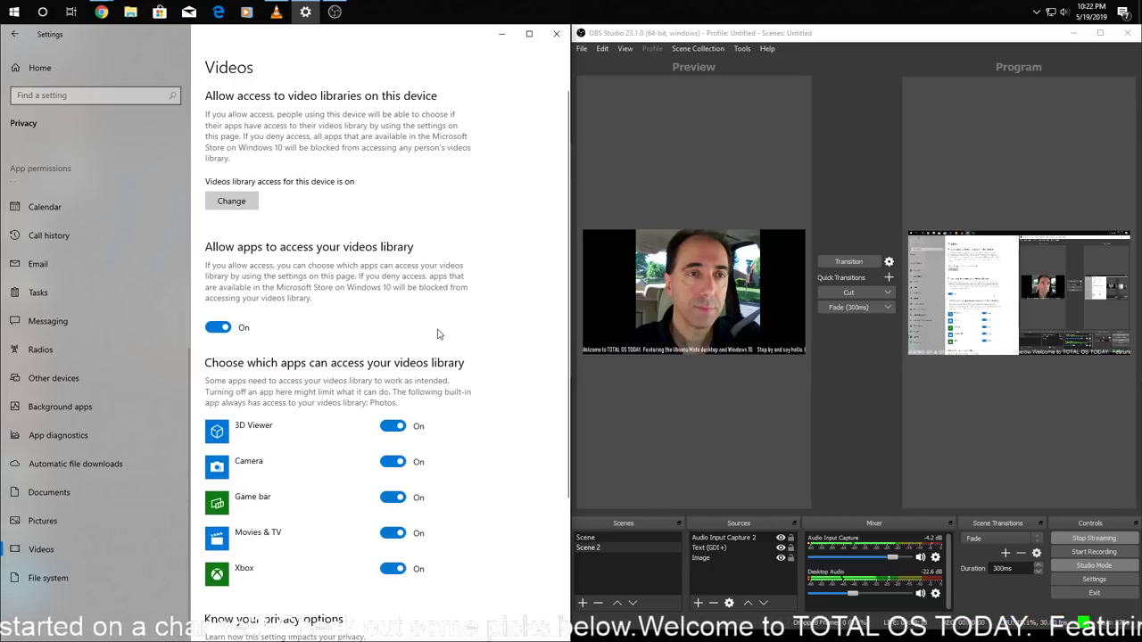
scroll(437, 333, down, 3)
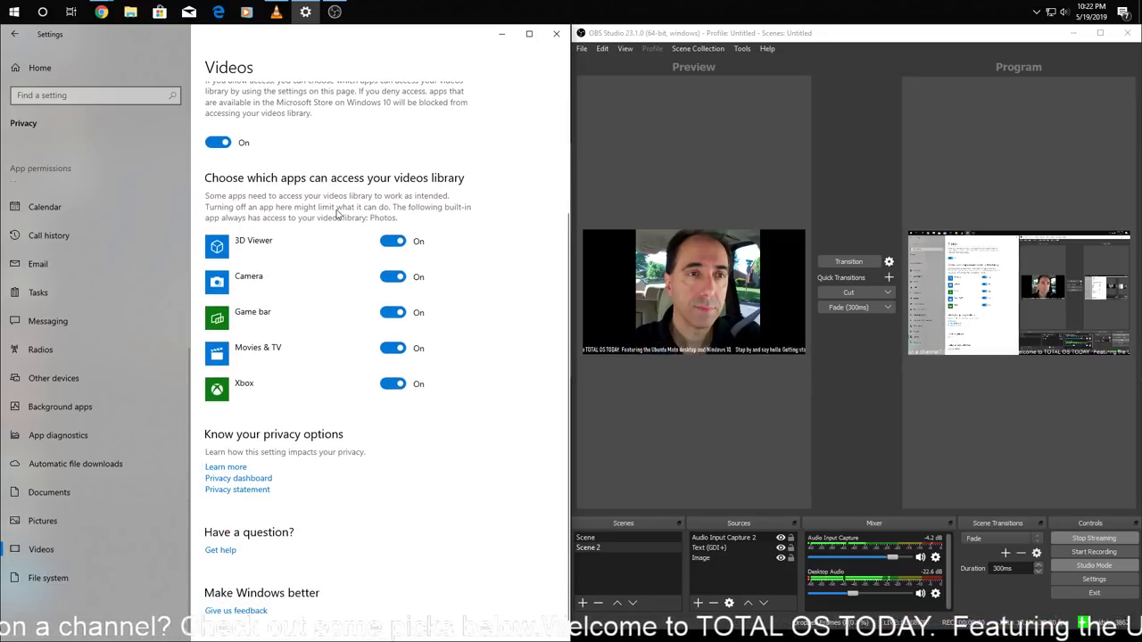
click(393, 241)
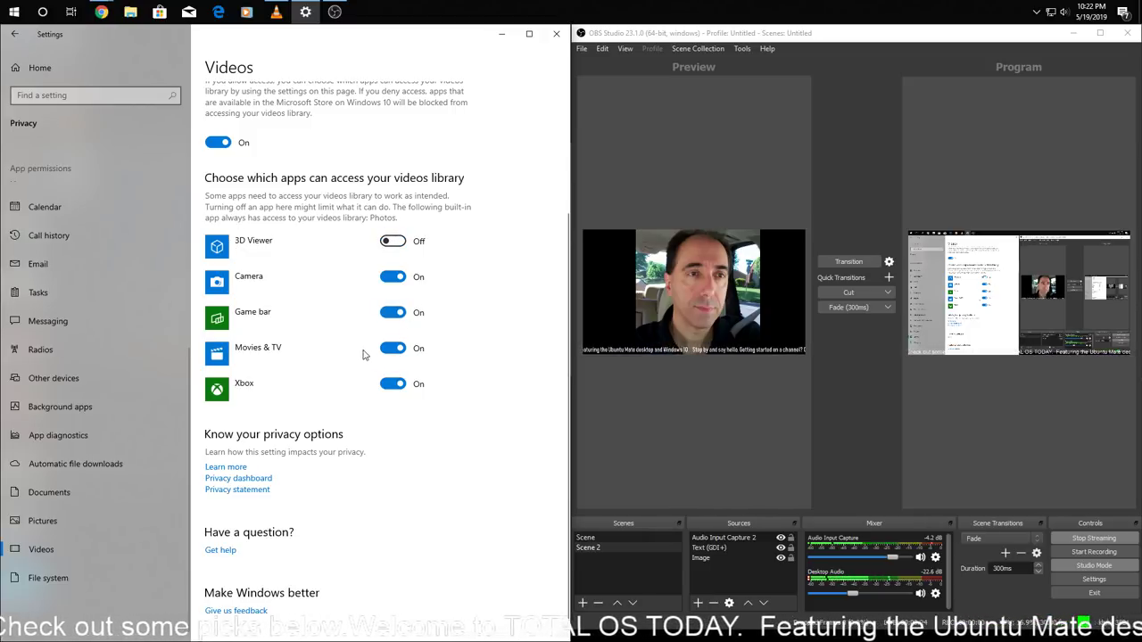
click(393, 384)
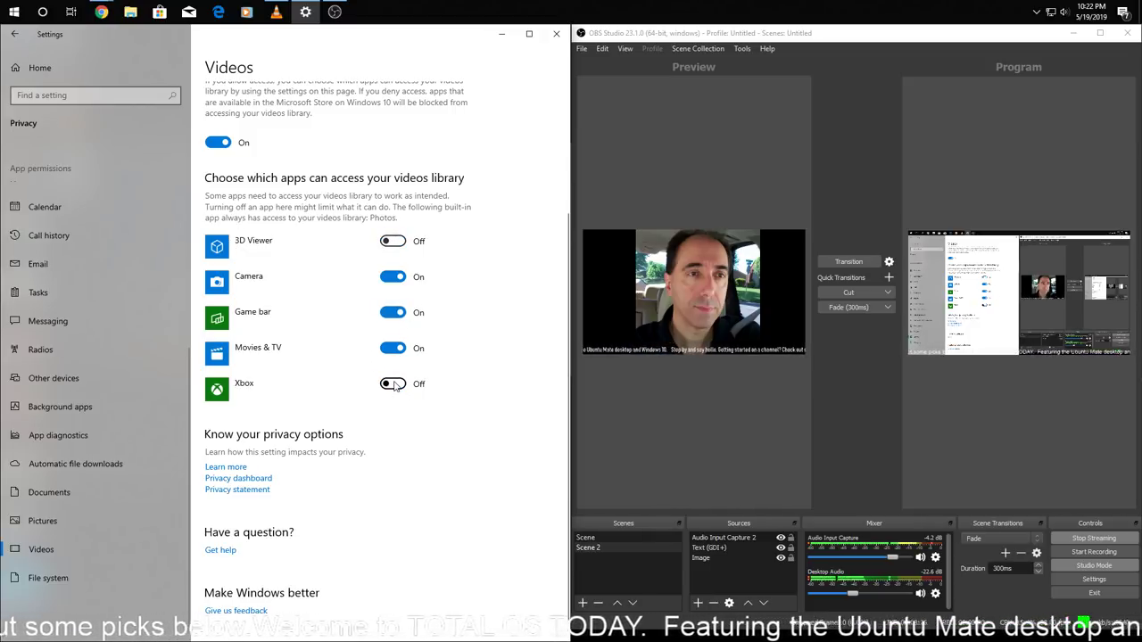
scroll(390, 385, down, 1)
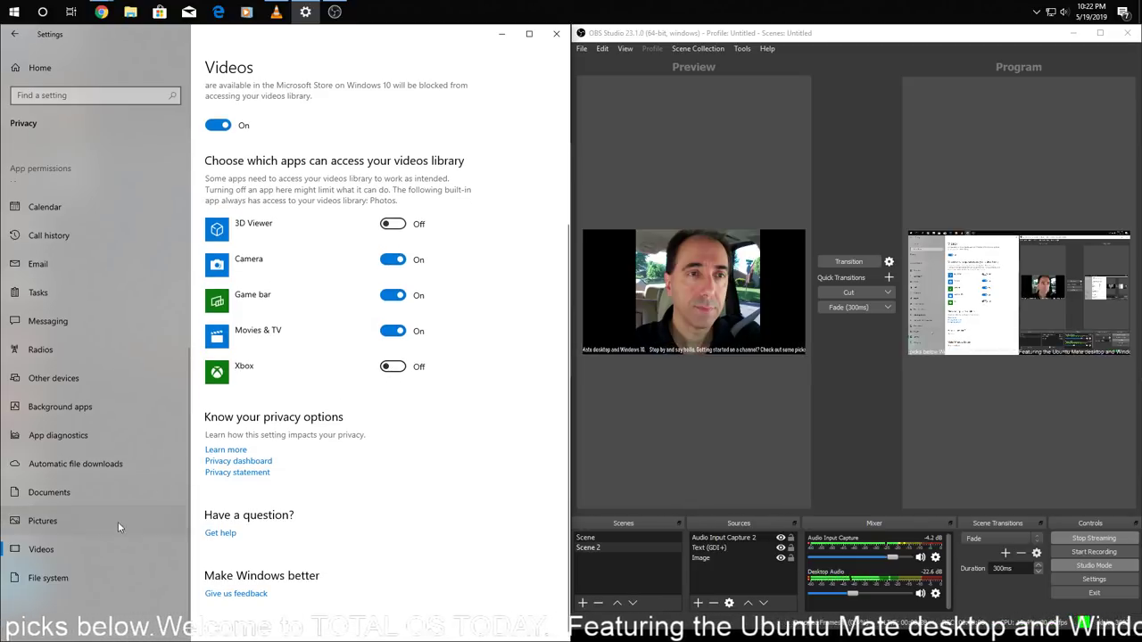
Review the Pictures and File system app permissions, including the per-app access choices
click(73, 528)
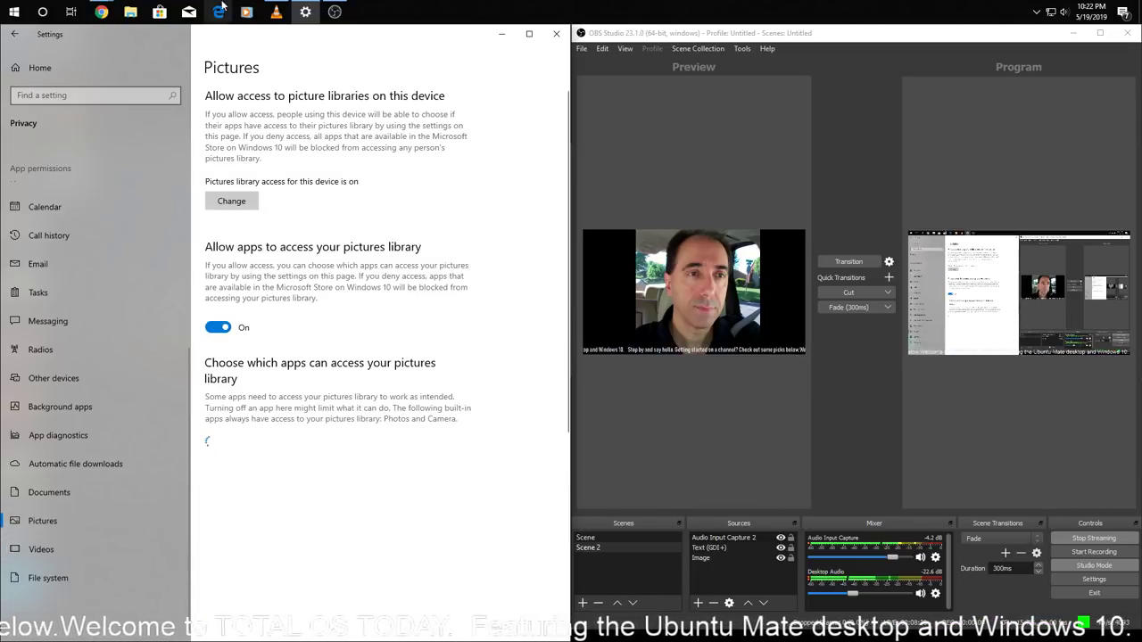
scroll(197, 444, down, 3)
click(104, 572)
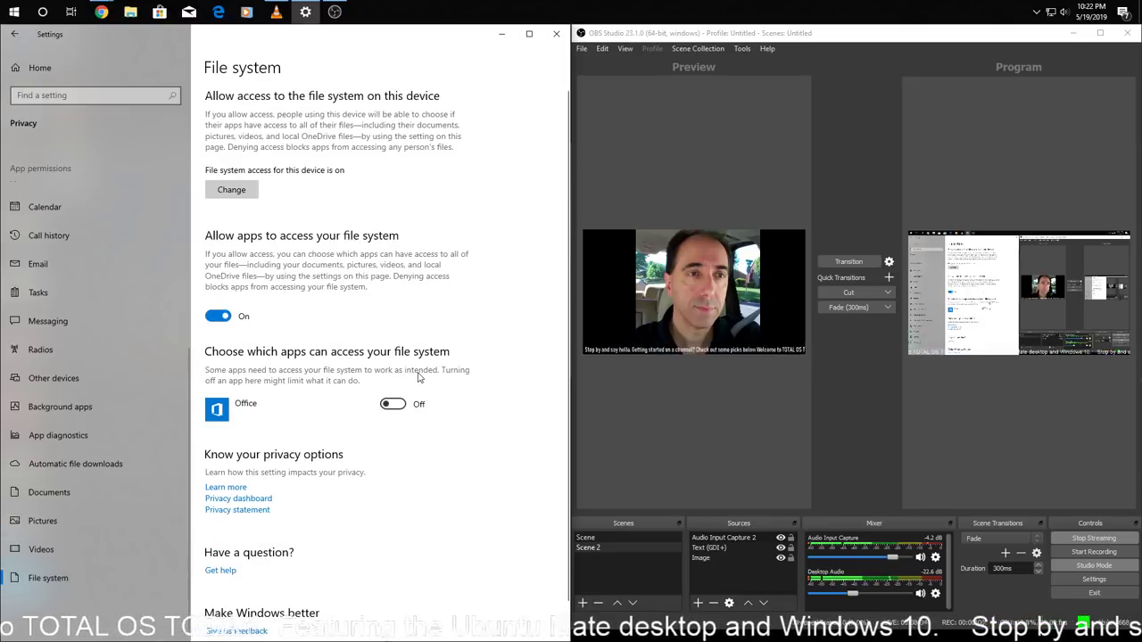
scroll(419, 377, down, 1)
scroll(419, 377, up, 1)
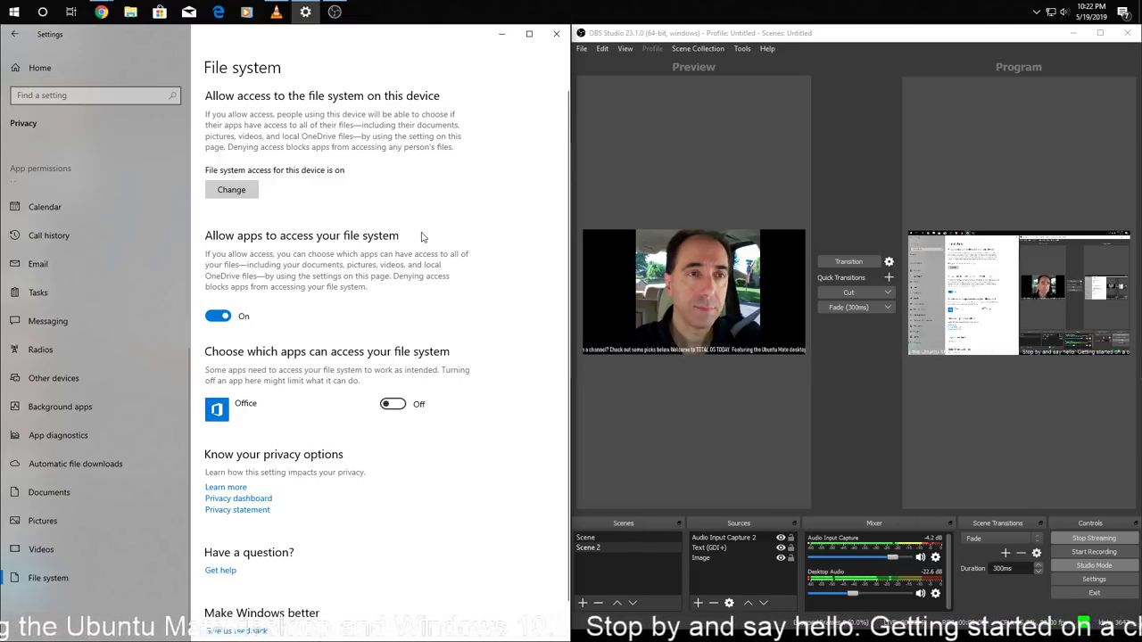
Minimize the Settings window, then transition the OBS Studio stream to the portrait scene and back to the desktop scene
click(502, 33)
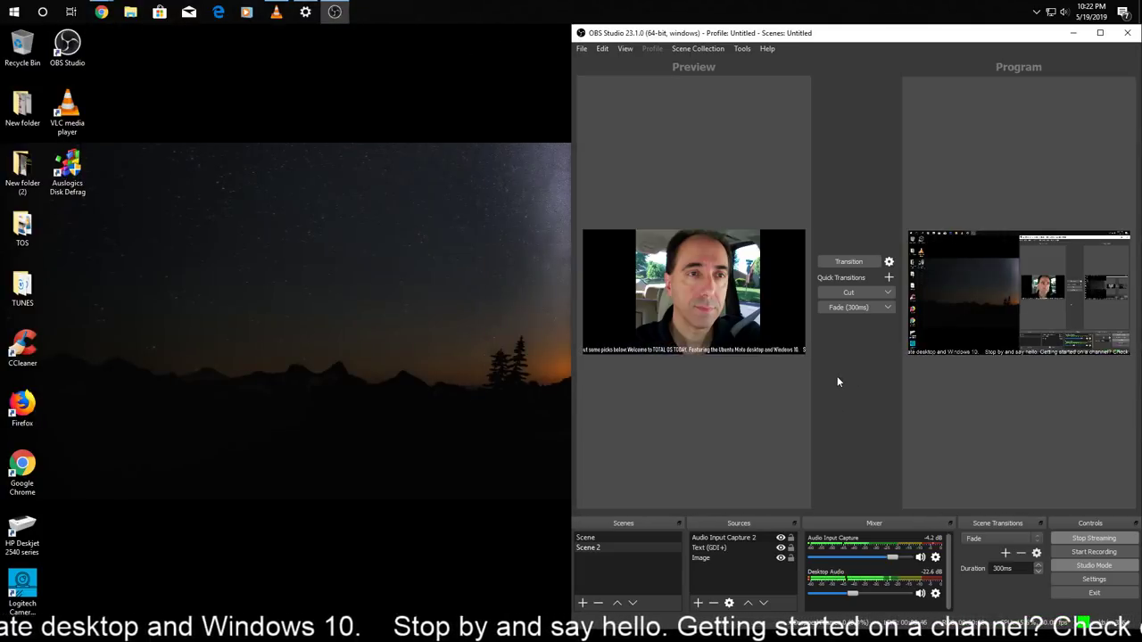
click(842, 262)
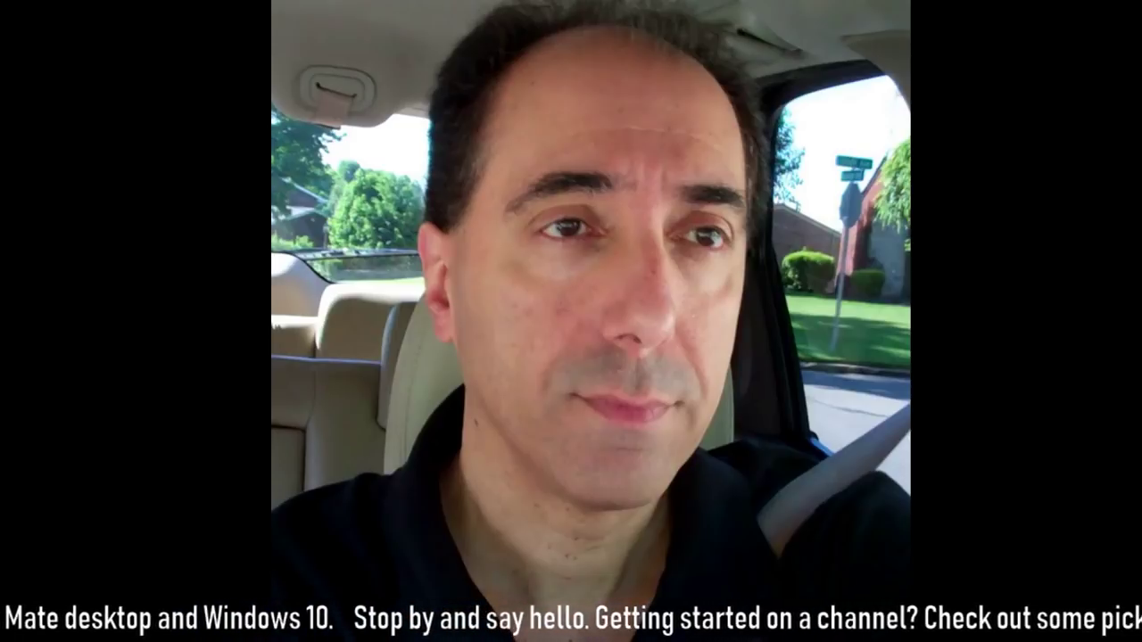
click(850, 262)
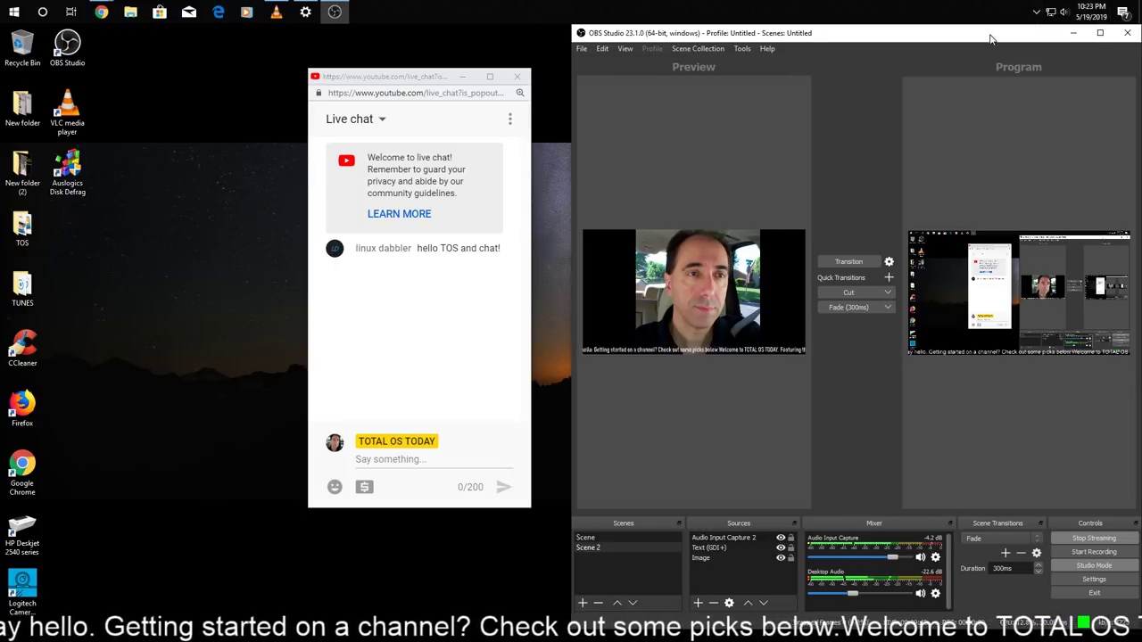
Bring up the VLC media player playlist and move the YouTube live chat window clear of it
drag(990, 38, 988, 39)
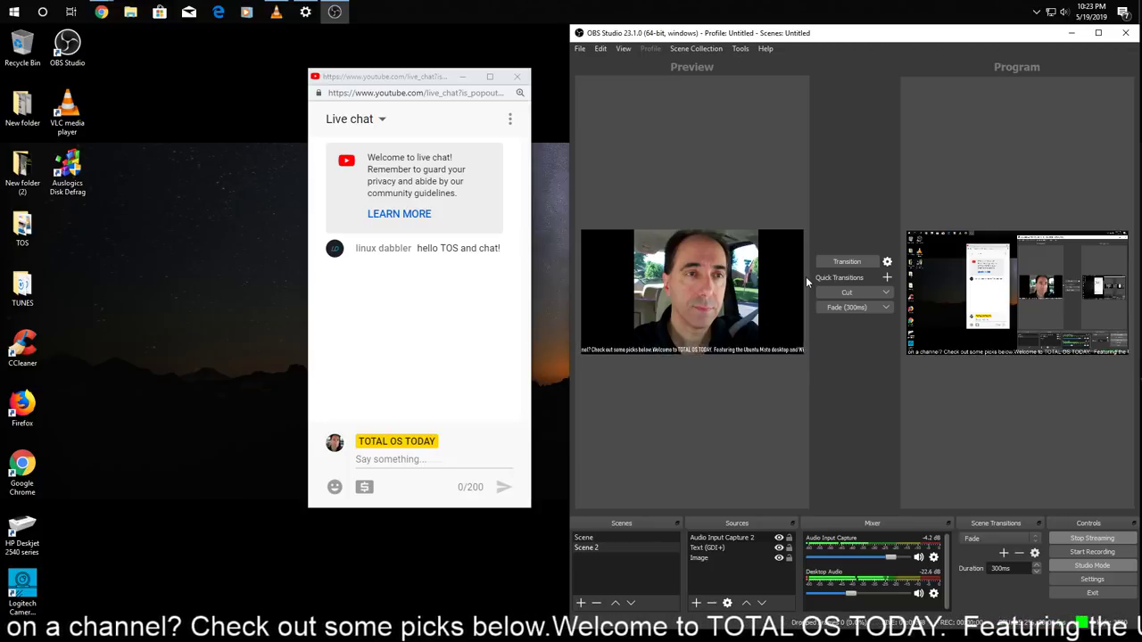
click(276, 12)
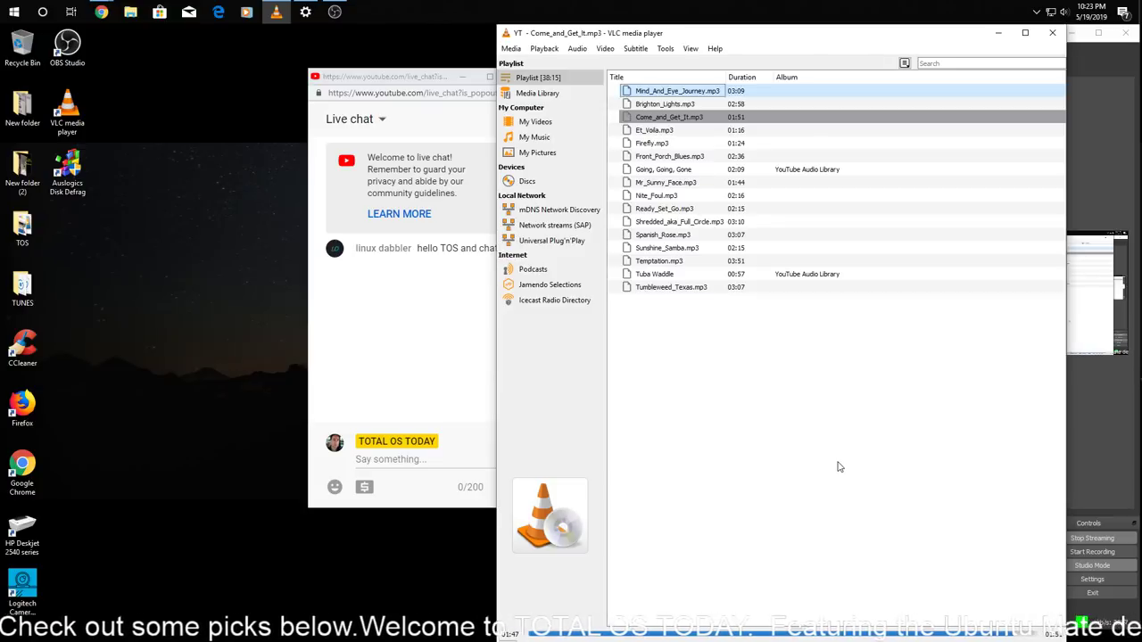
drag(426, 78, 348, 79)
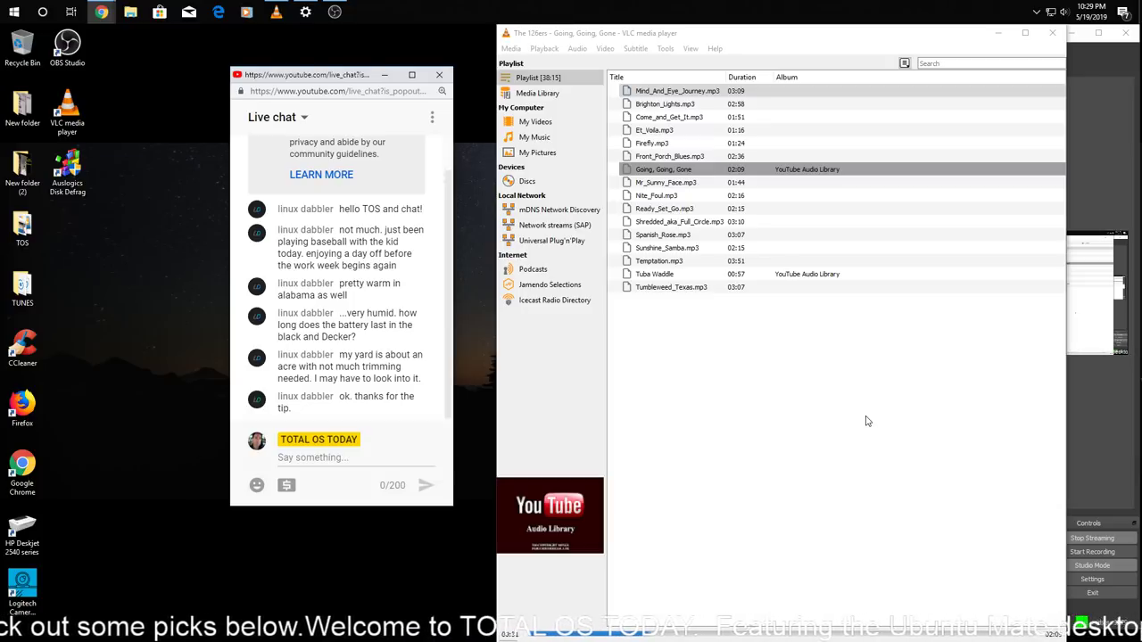
click(21, 11)
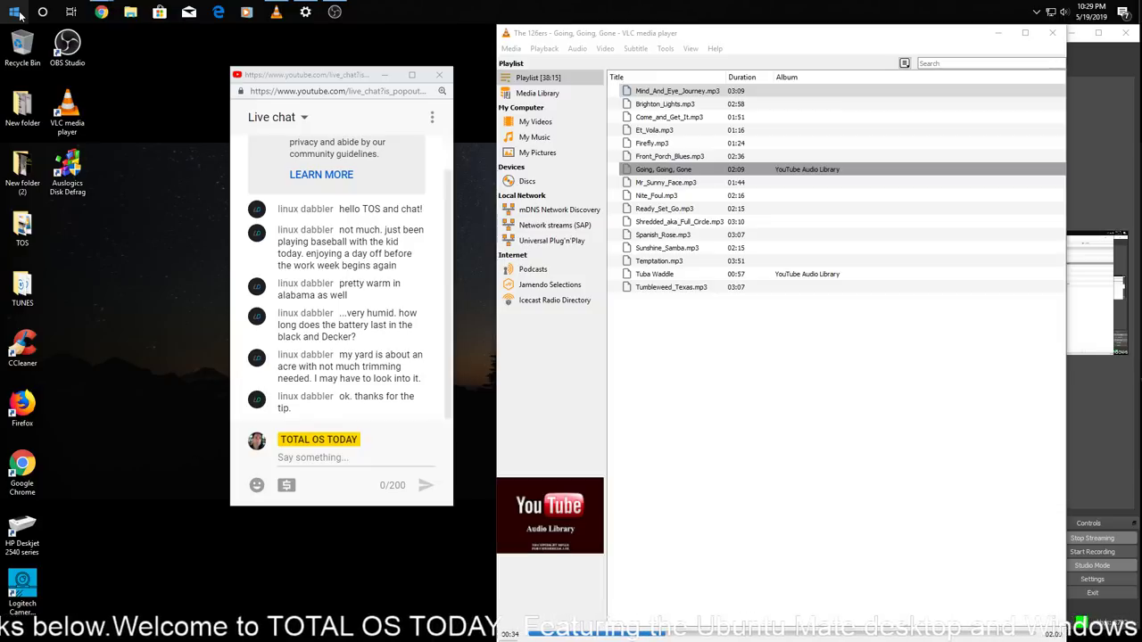
click(20, 13)
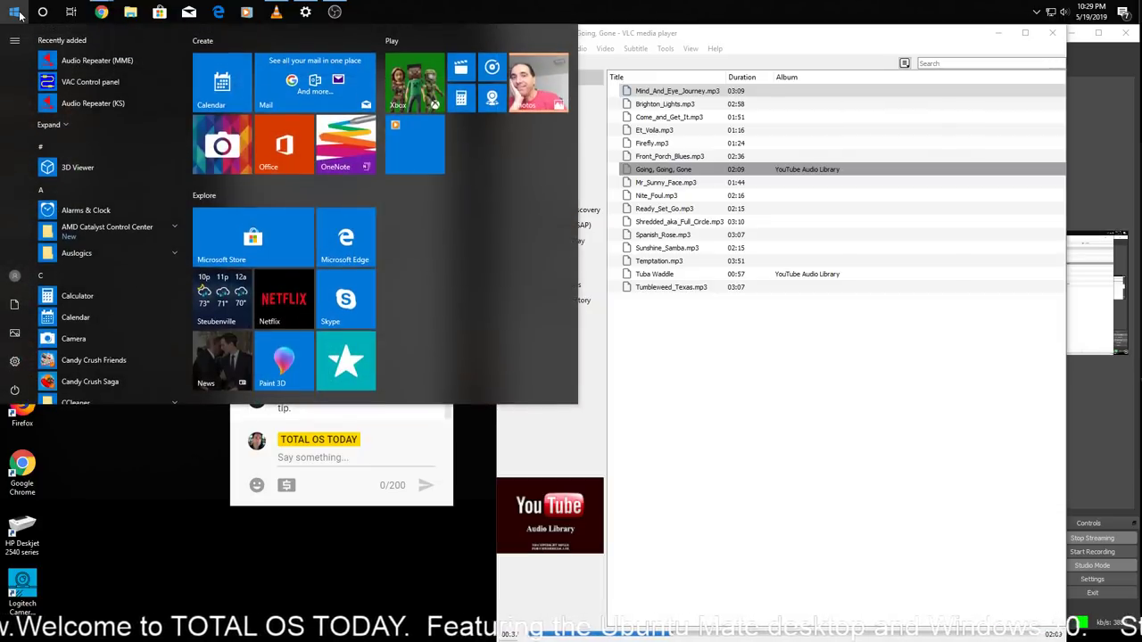
text(tic)
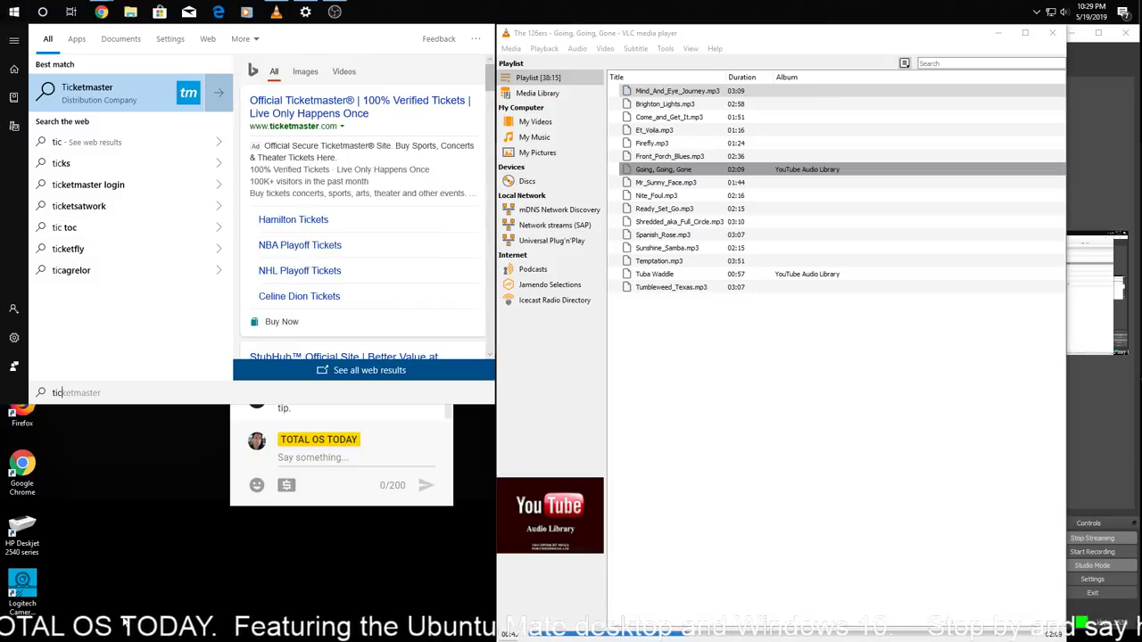
click(163, 540)
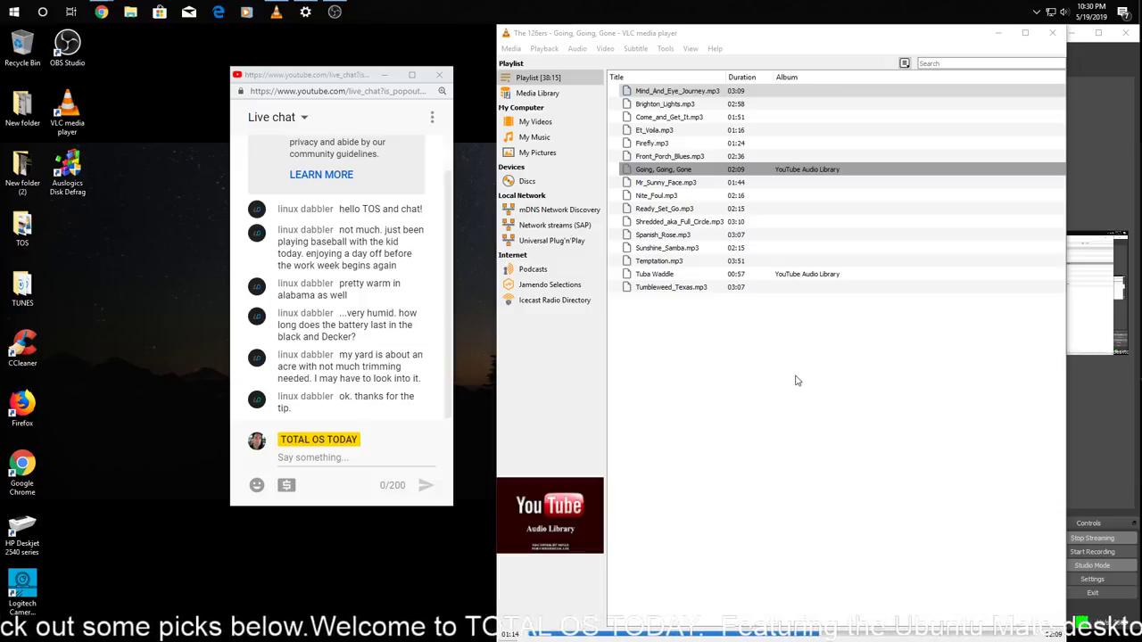
Check the recent VLC media player notifications and close the notification list
click(1124, 12)
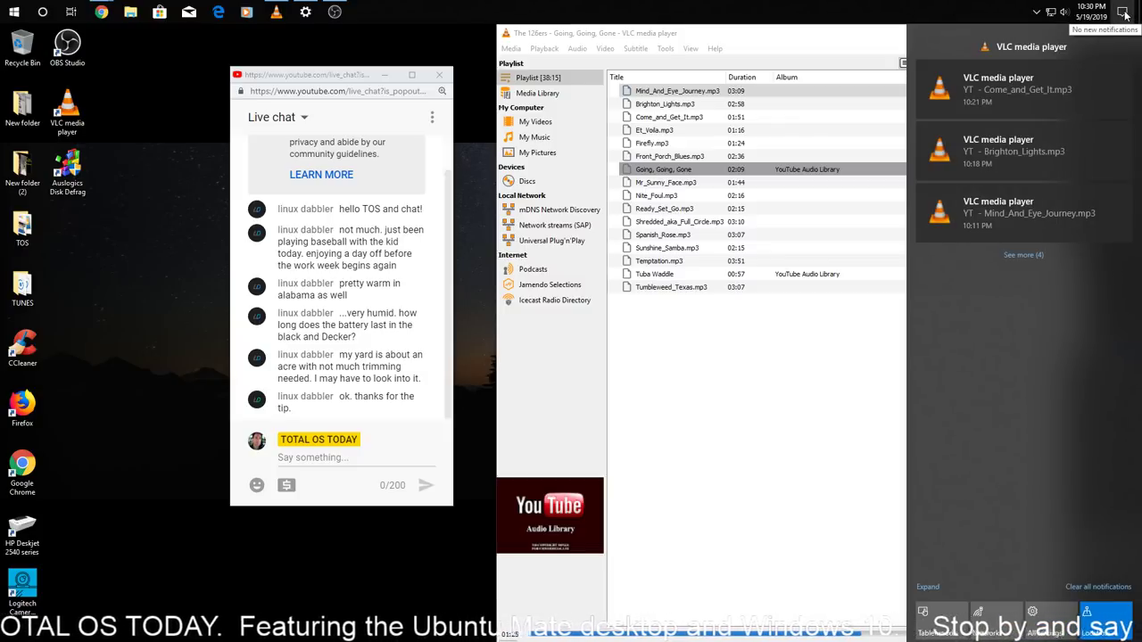
click(1124, 13)
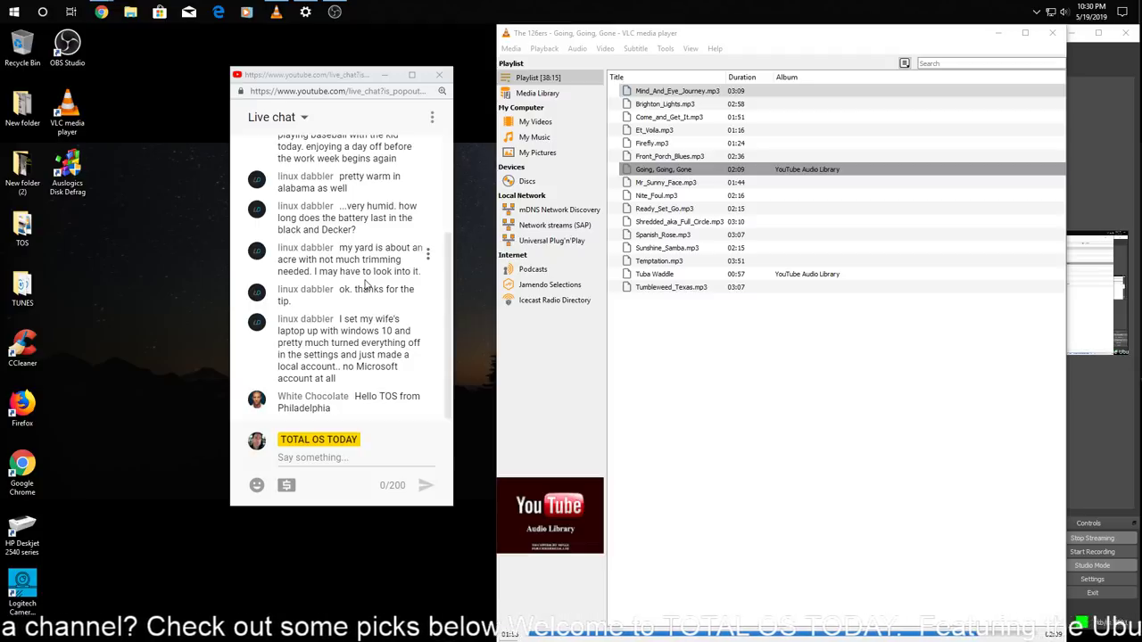
Search Windows for "sto" and open the Storage settings
click(13, 12)
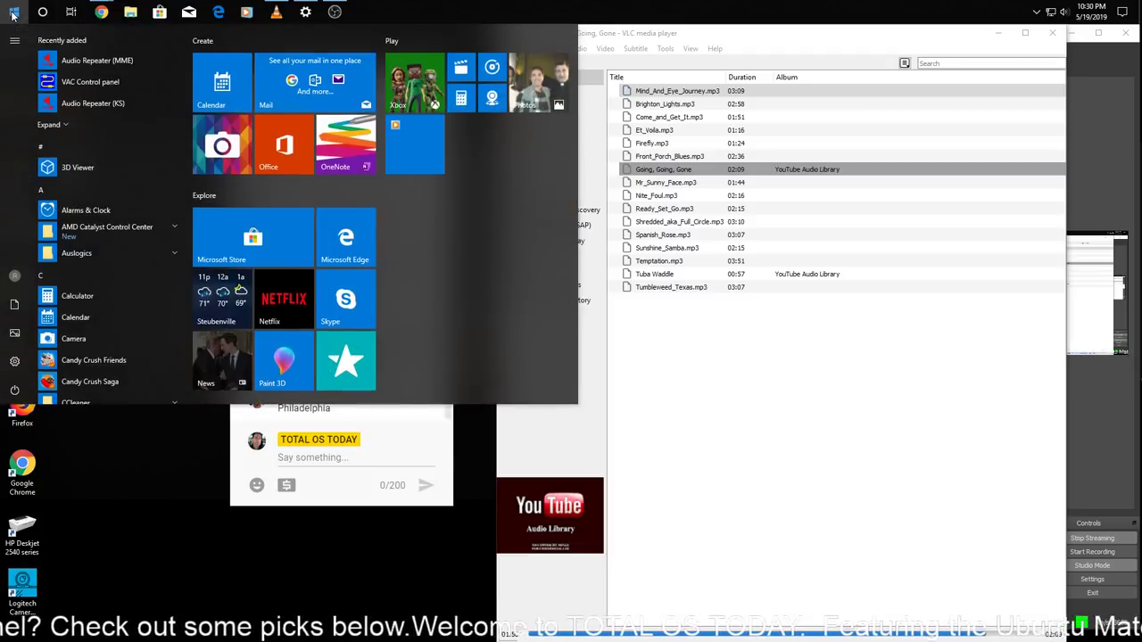
text(sor)
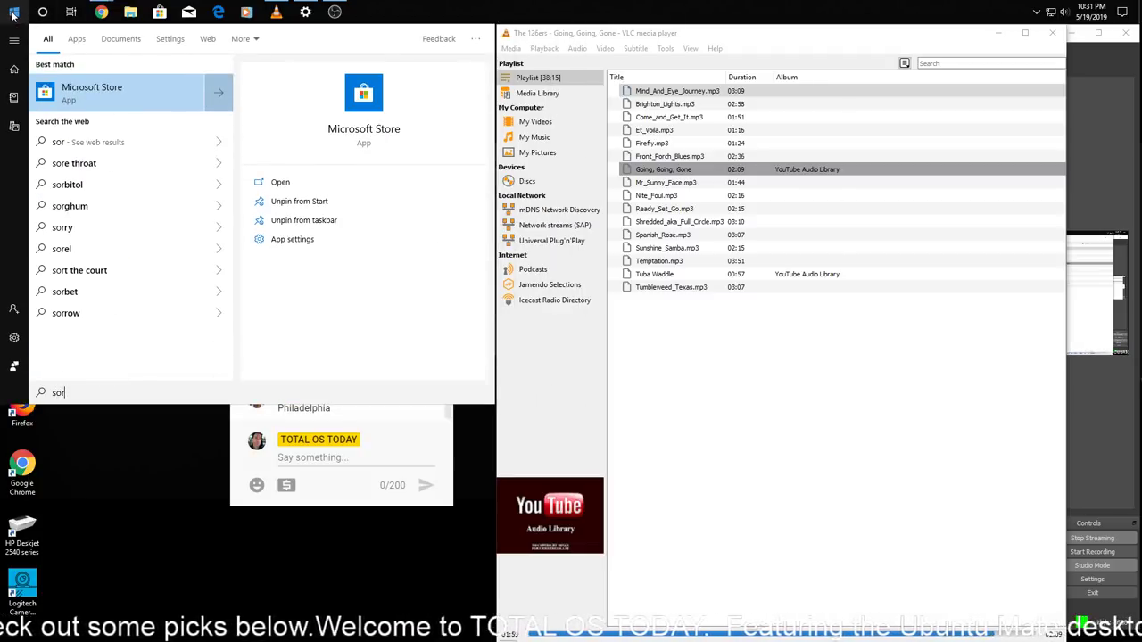
key(BackSpace)
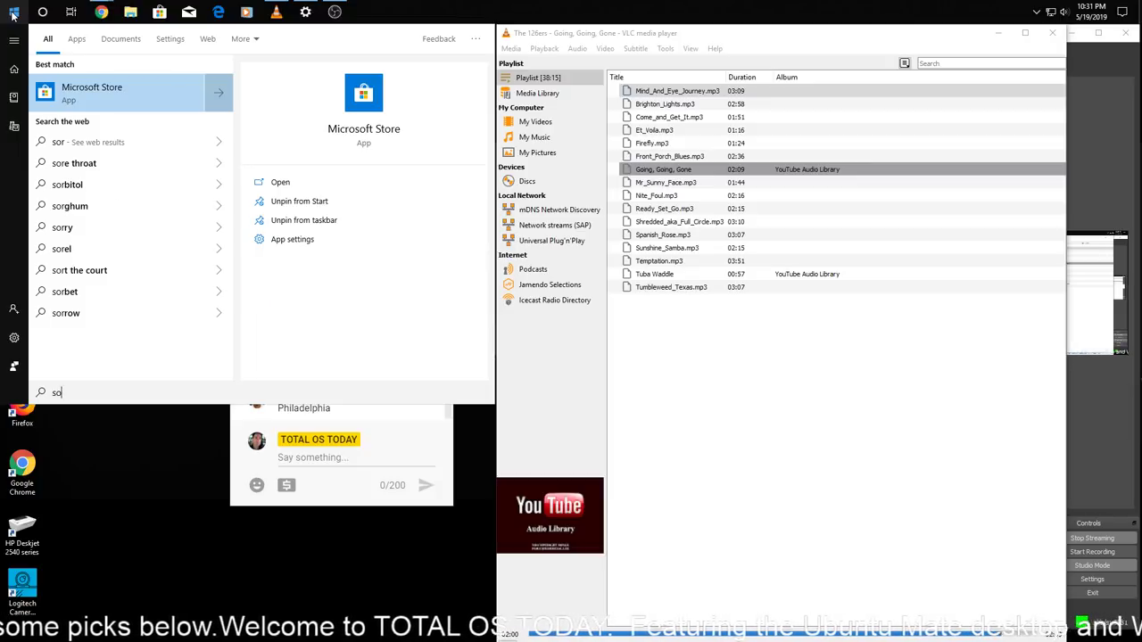
key(BackSpace)
text(tor)
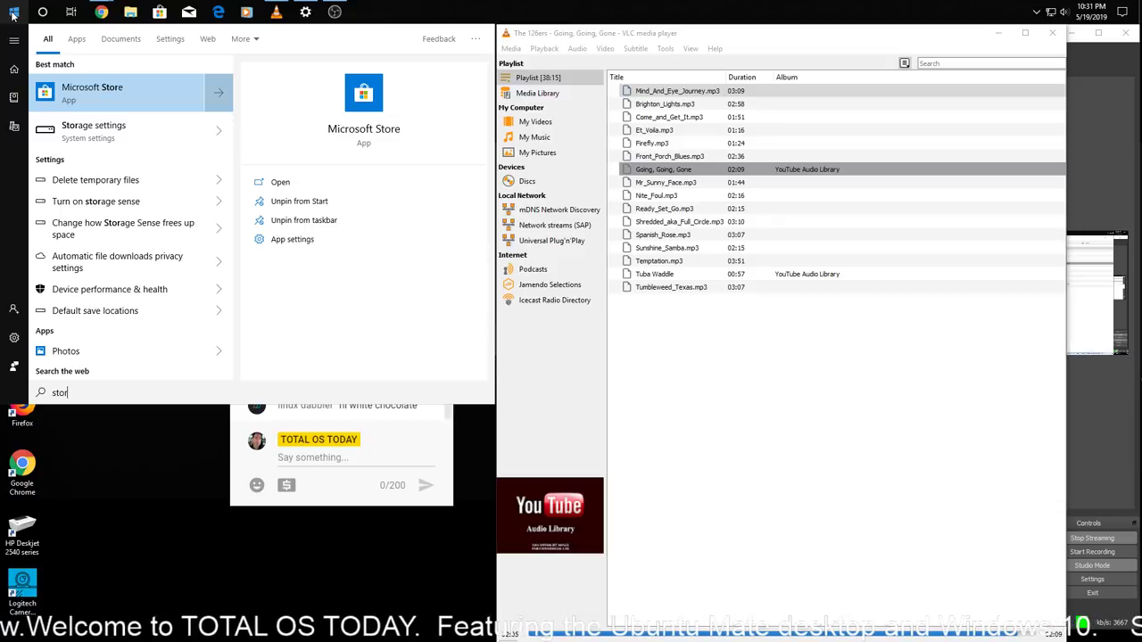
key(BackSpace)
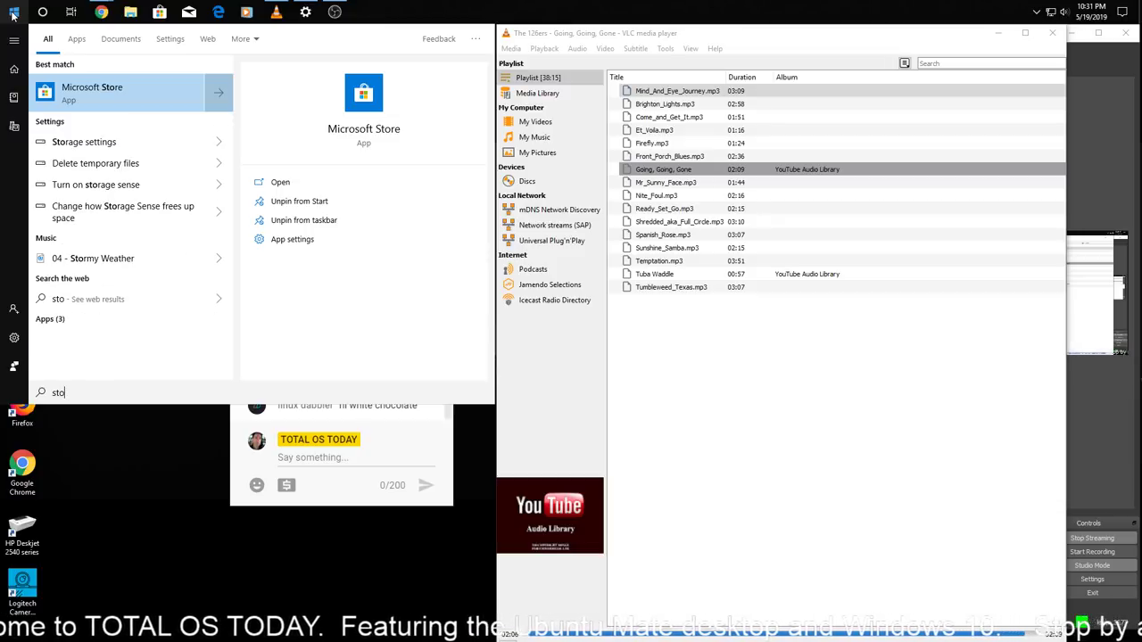
click(84, 142)
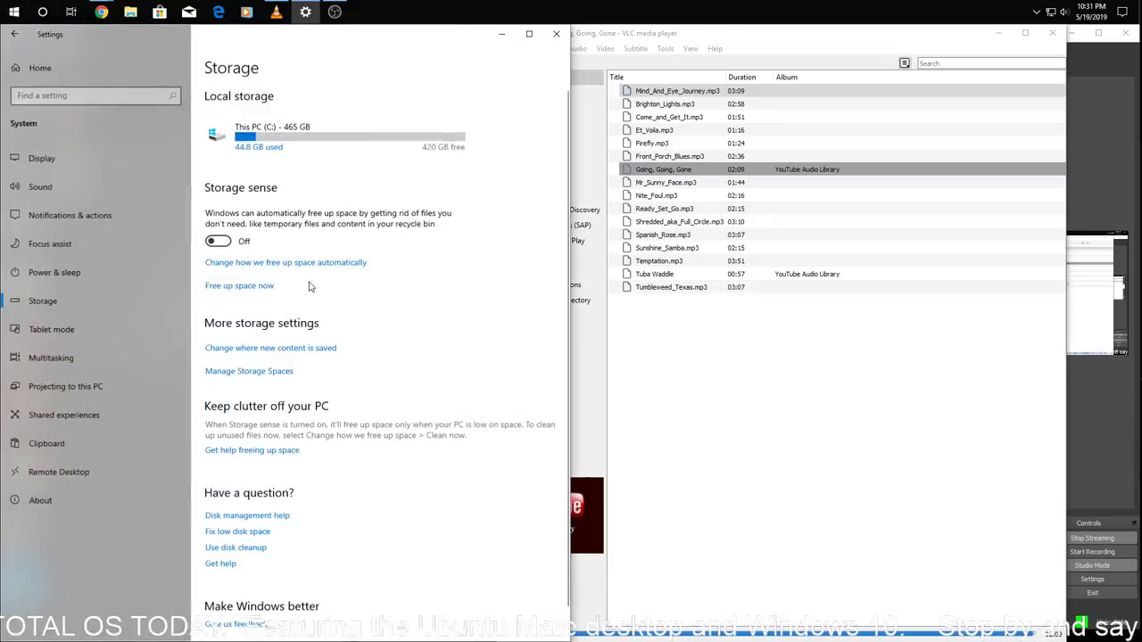
In Free up space now, add Delivery Optimization Files and Offline webpages to the preselected items and remove the files
click(256, 287)
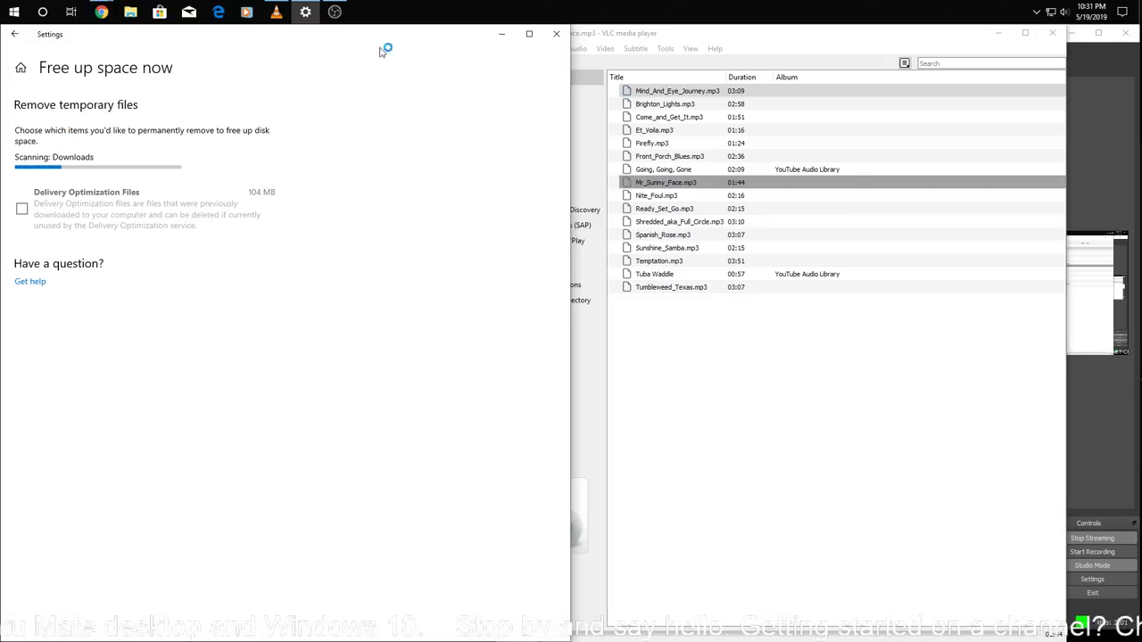
drag(438, 35, 913, 37)
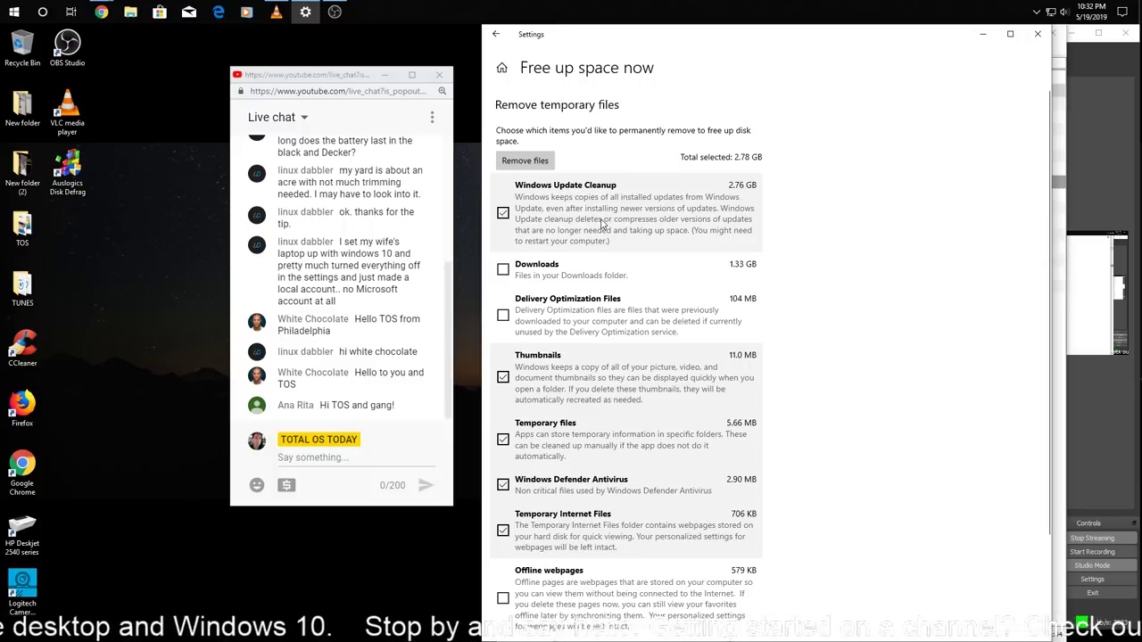
click(503, 315)
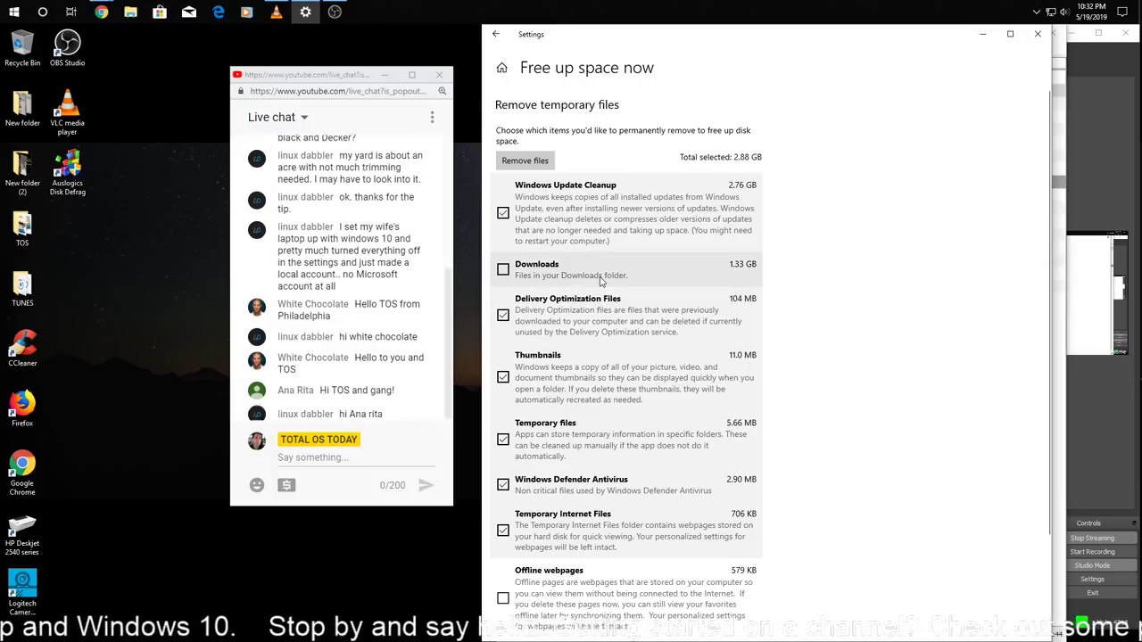
click(504, 598)
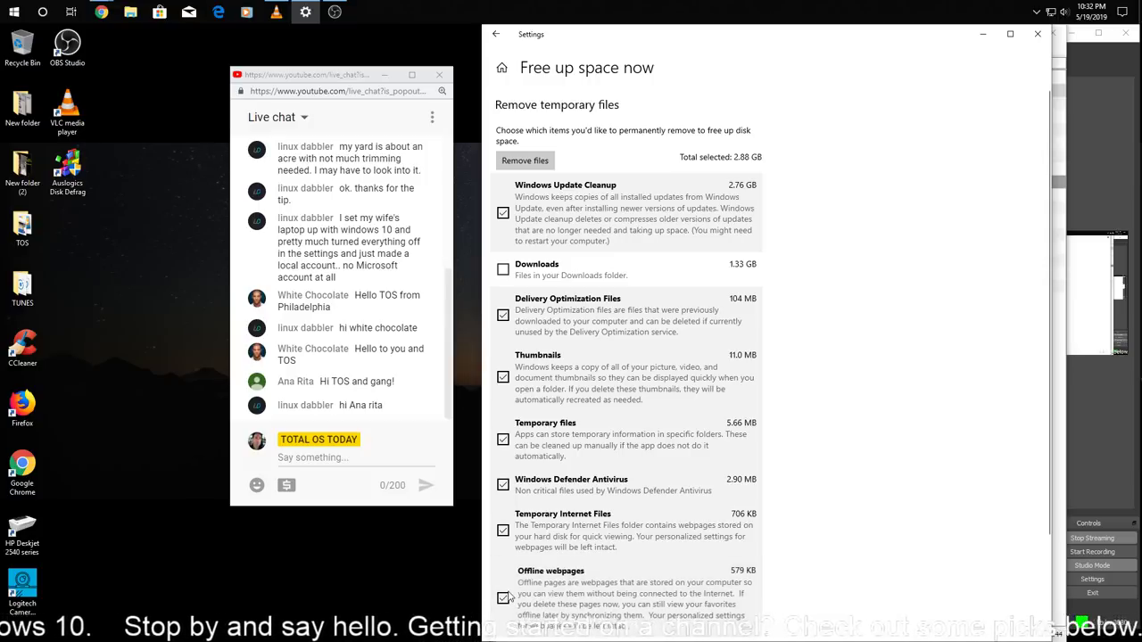
click(544, 160)
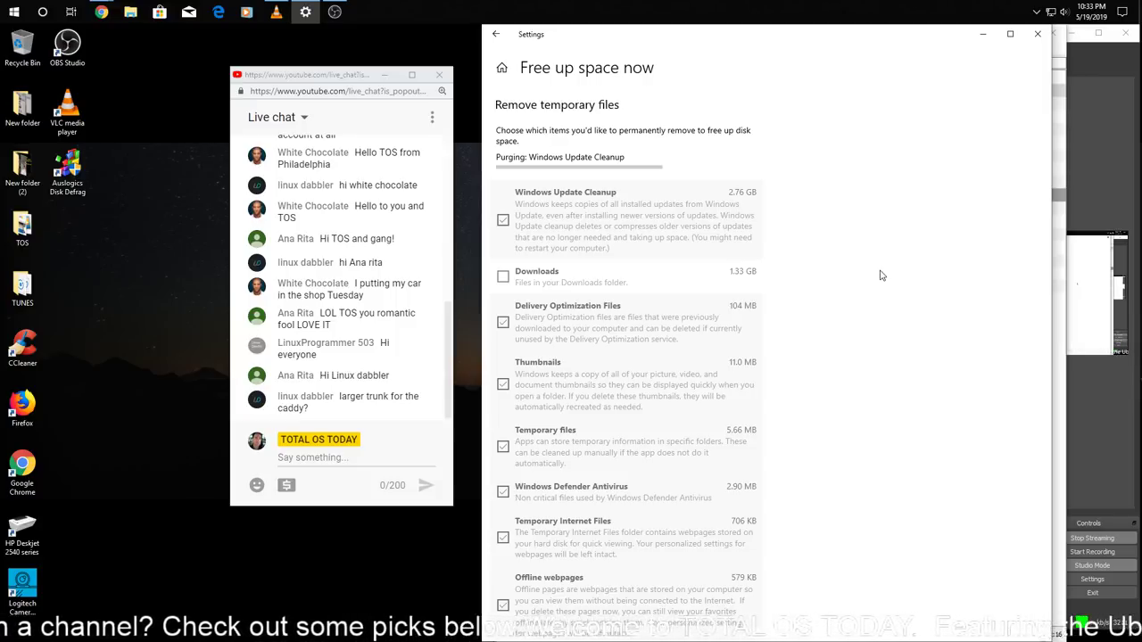
Open Task Manager on the CPU performance view and move its window clear of the YouTube live chat
right_click(501, 6)
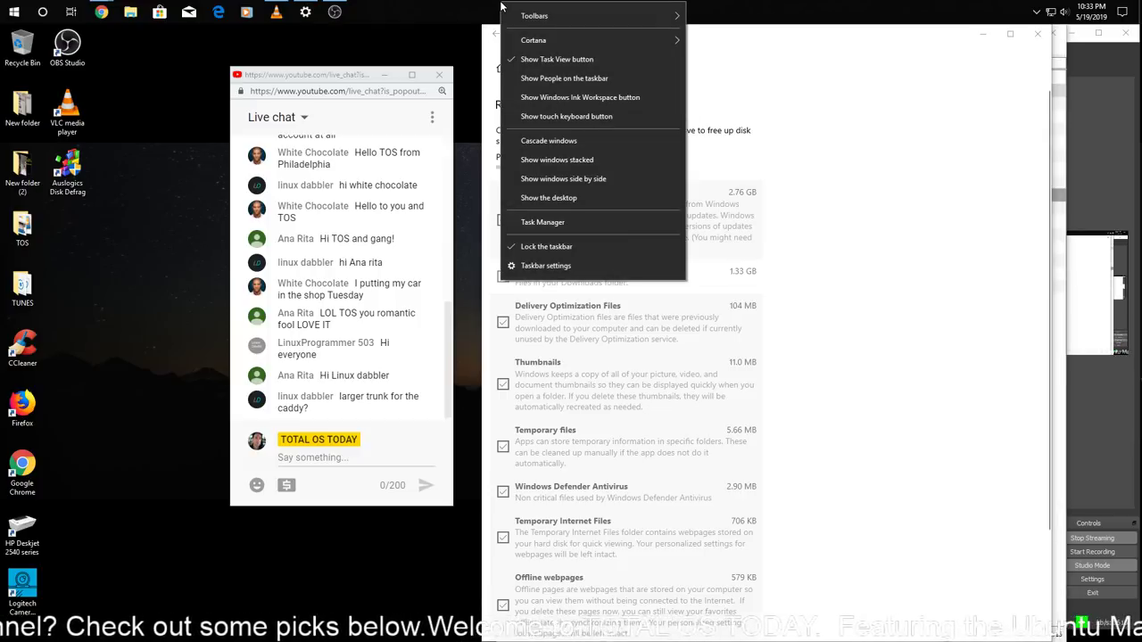
click(596, 222)
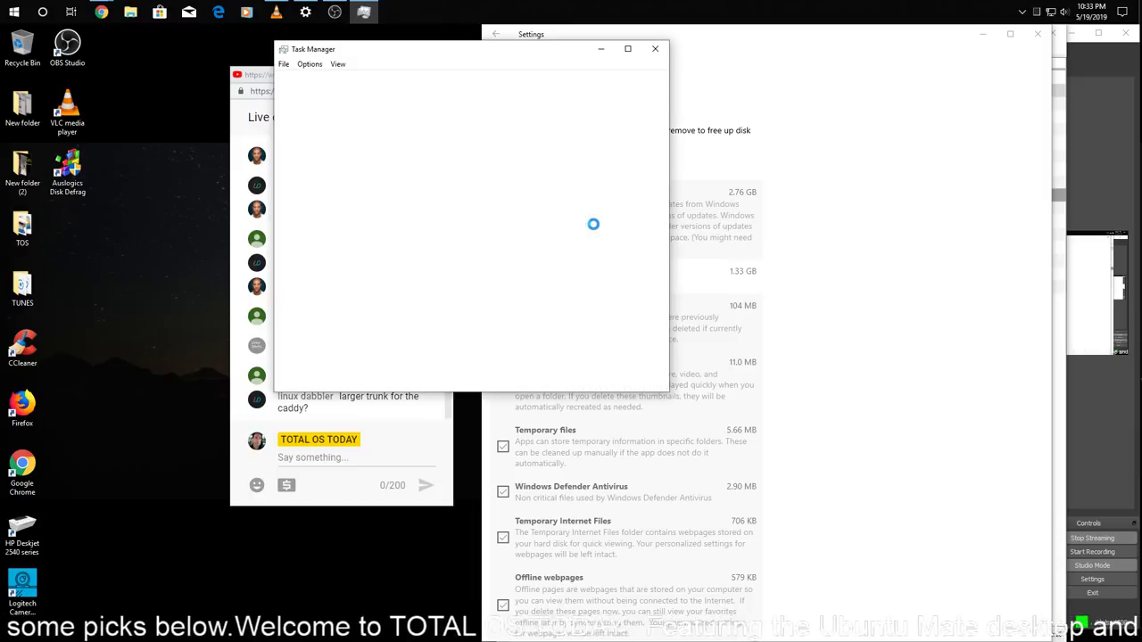
click(351, 82)
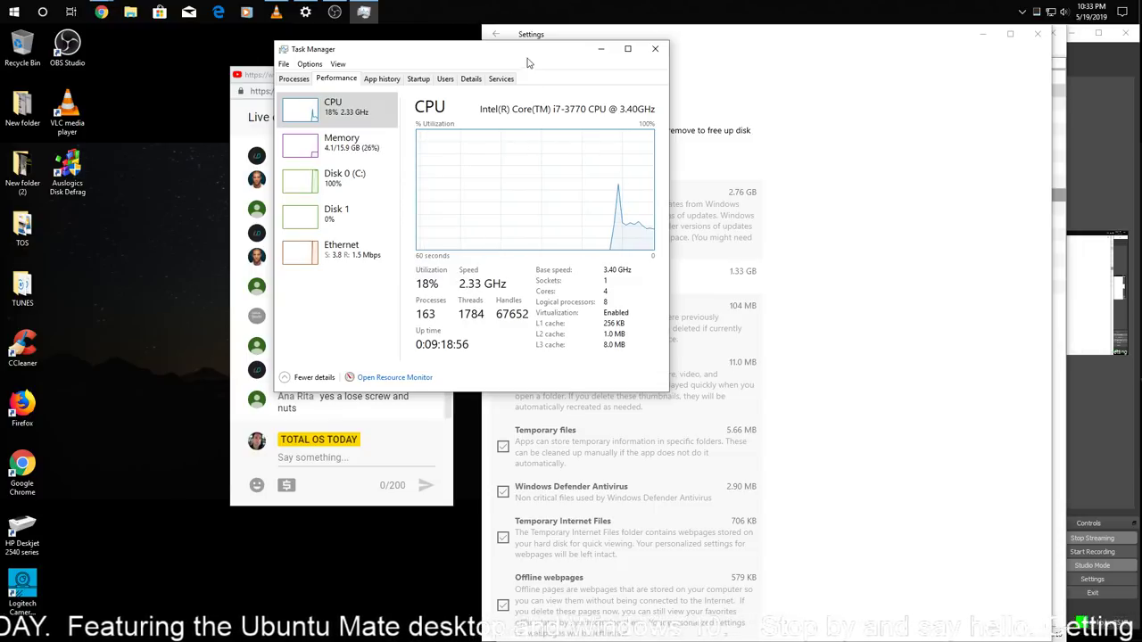
drag(527, 56, 887, 66)
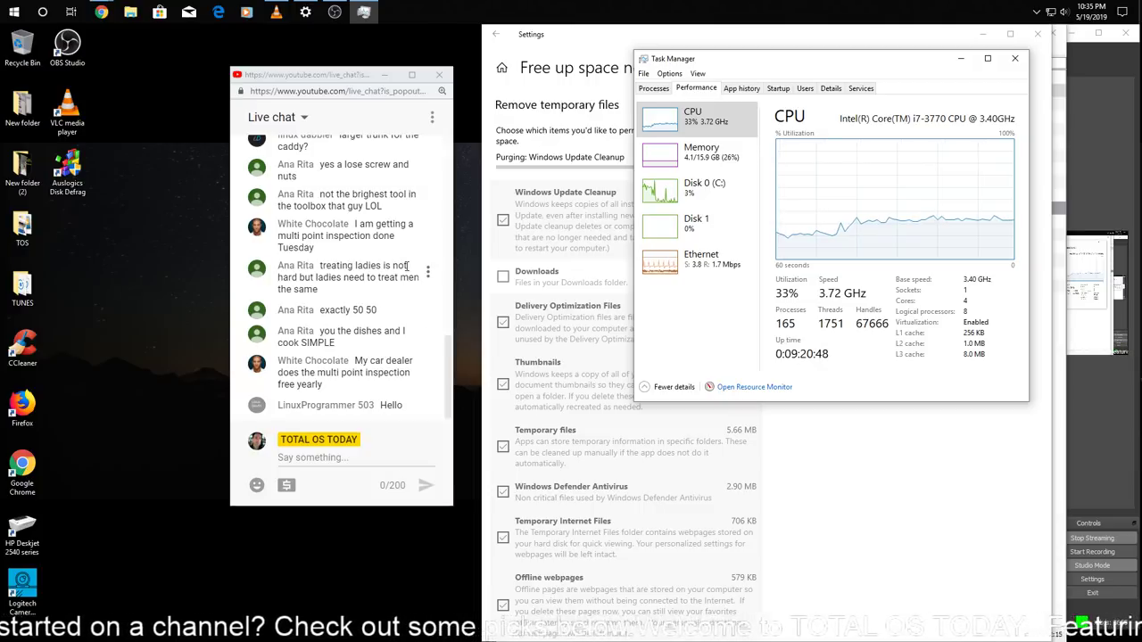
Switch to VLC media player, play Shredded_aka_Full_Circle.mp3 from the playlist and minimize the player
click(278, 13)
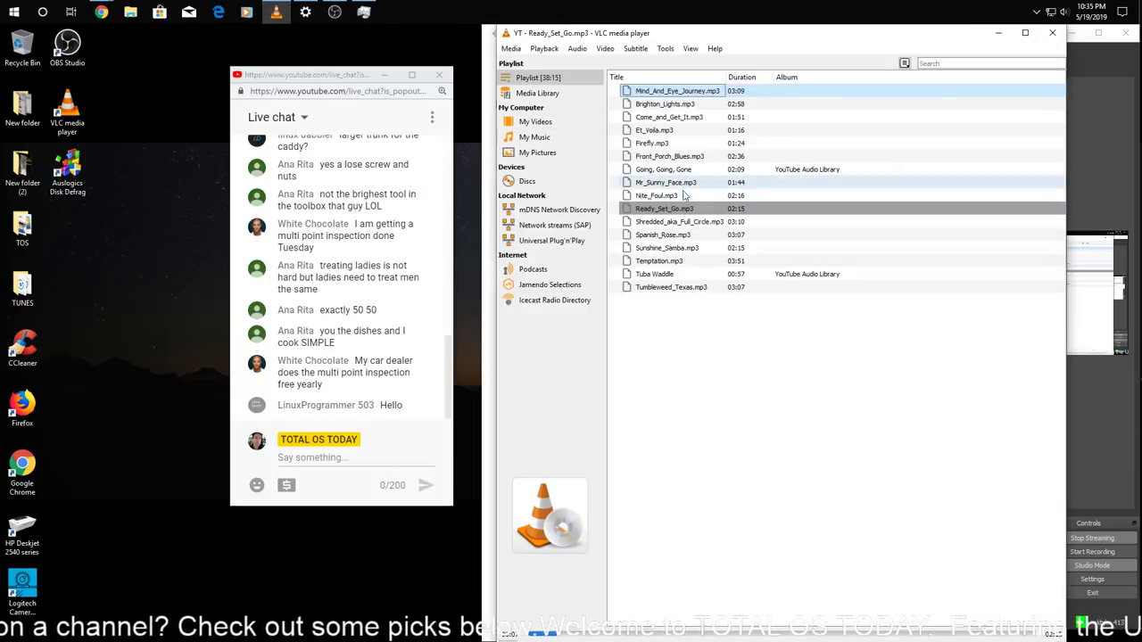
double_click(694, 223)
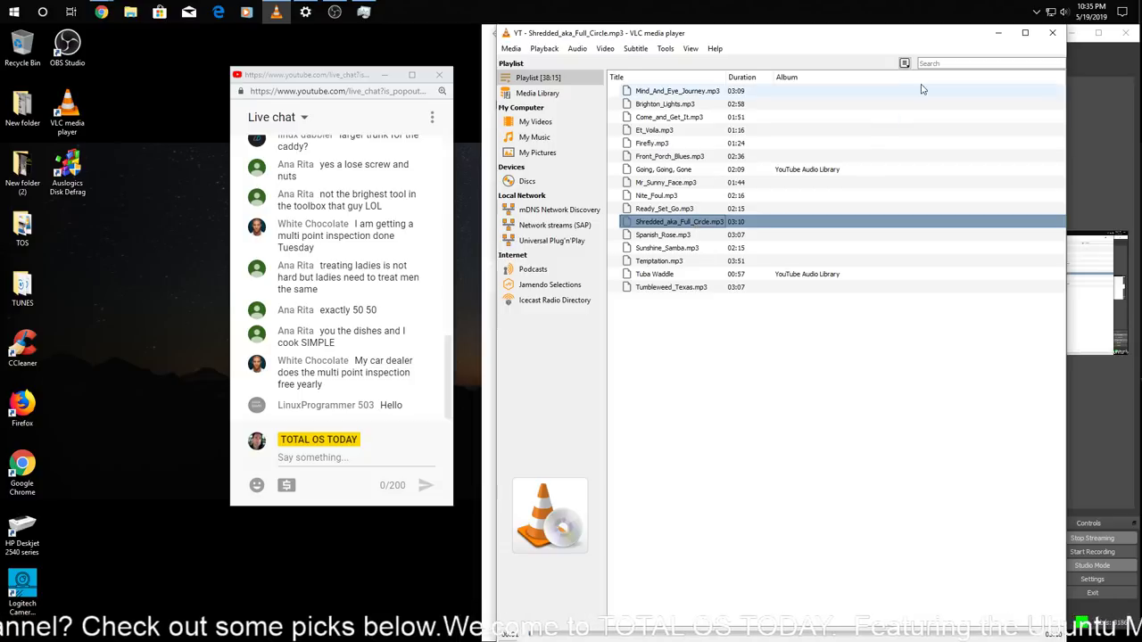
click(998, 33)
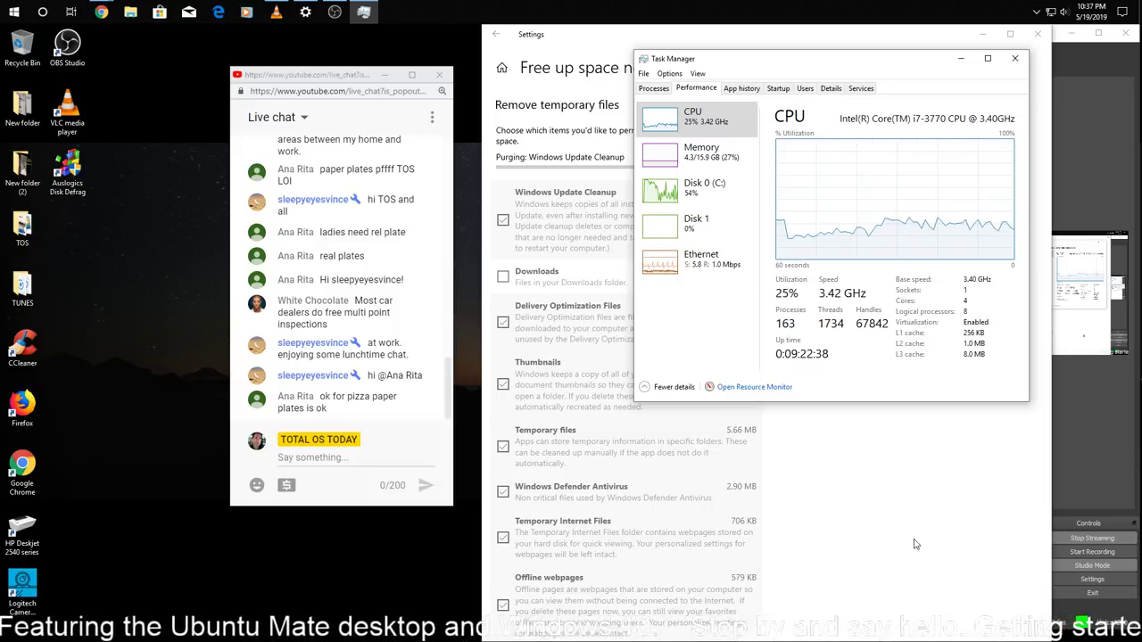
Shift the Task Manager window slightly, minimize it and look over the temporary file removal list in Settings
mouse_move(857, 59)
mouse_down()
mouse_move(843, 86)
mouse_move(839, 327)
mouse_move(996, 381)
mouse_move(1006, 389)
mouse_move(1004, 433)
mouse_move(926, 331)
mouse_move(882, 109)
mouse_move(851, 75)
mouse_up()
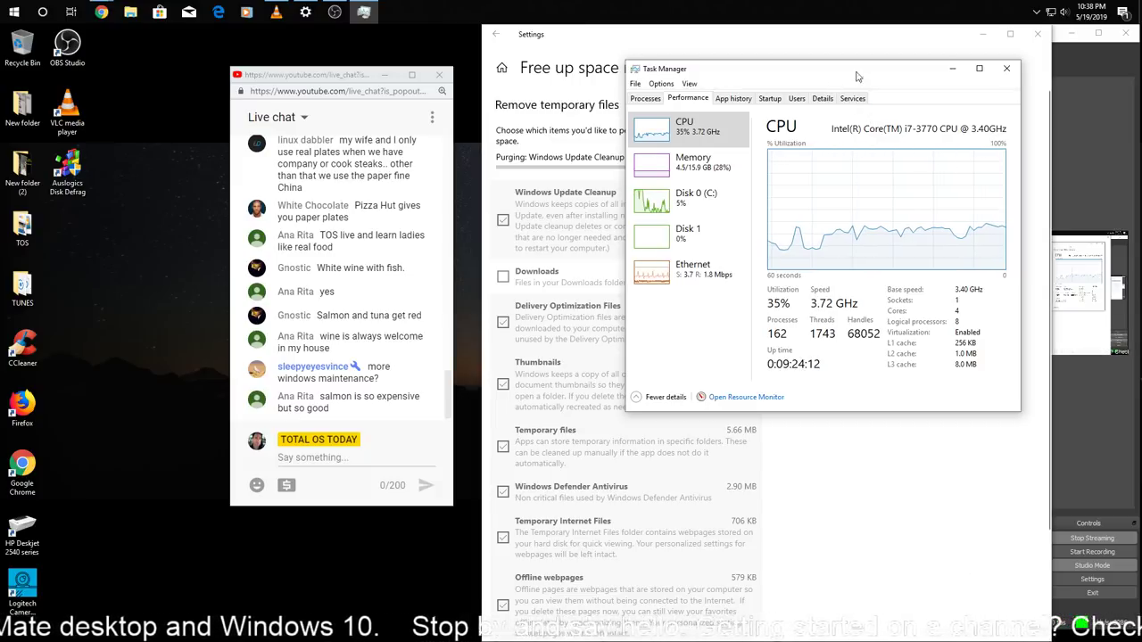
click(953, 69)
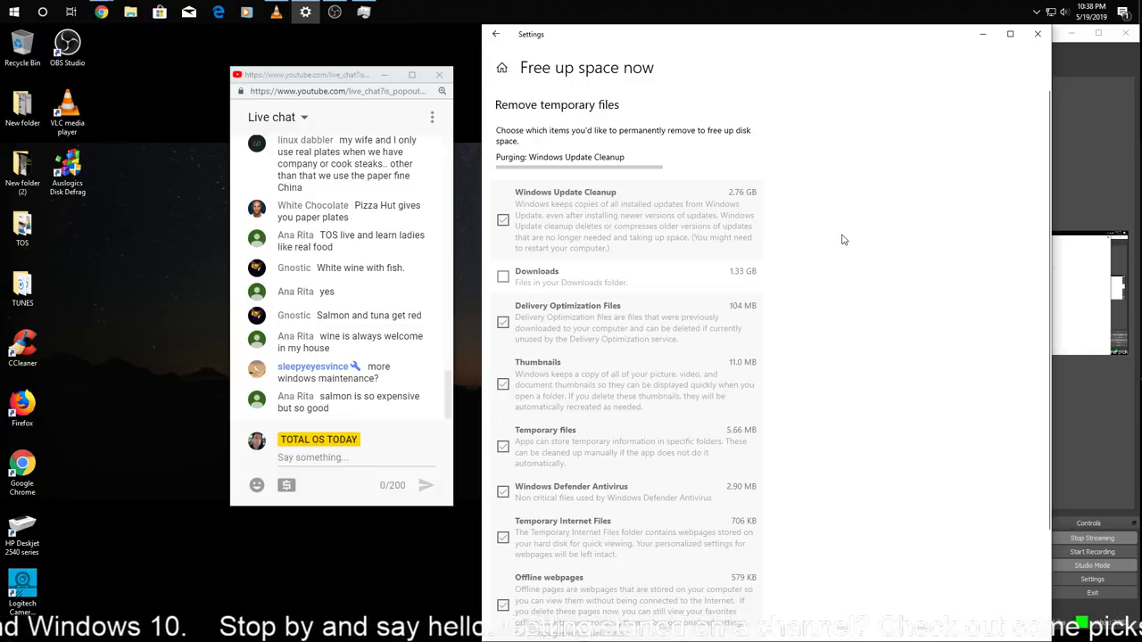
scroll(843, 239, down, 3)
scroll(843, 239, up, 3)
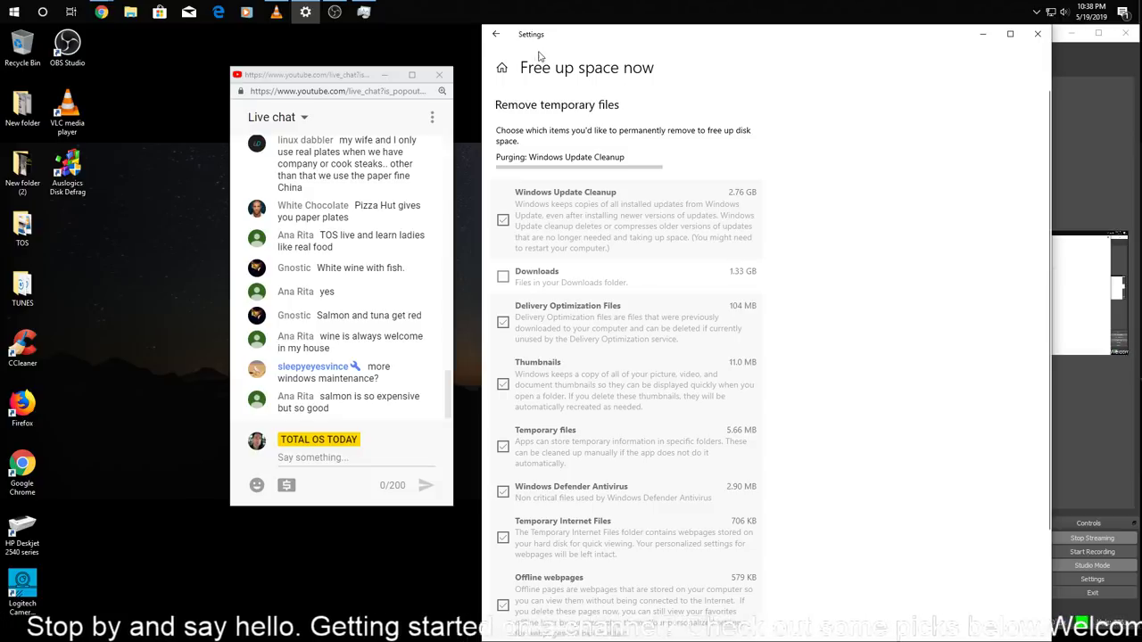
Return to the Storage settings, view the online help for using disk cleanup and close the browser
click(497, 35)
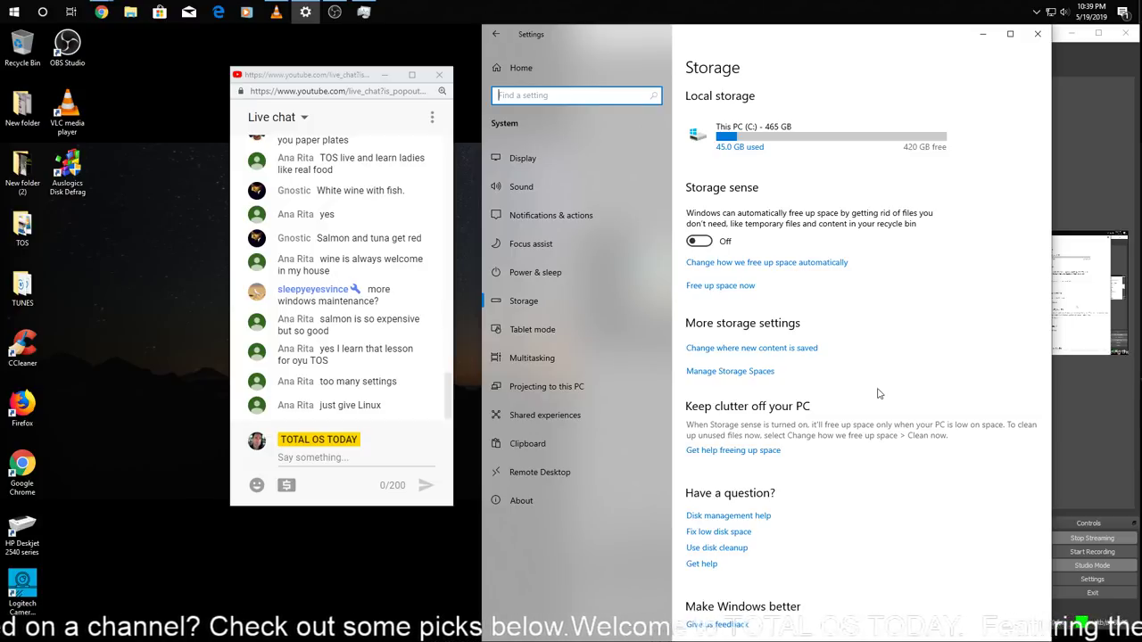
click(745, 548)
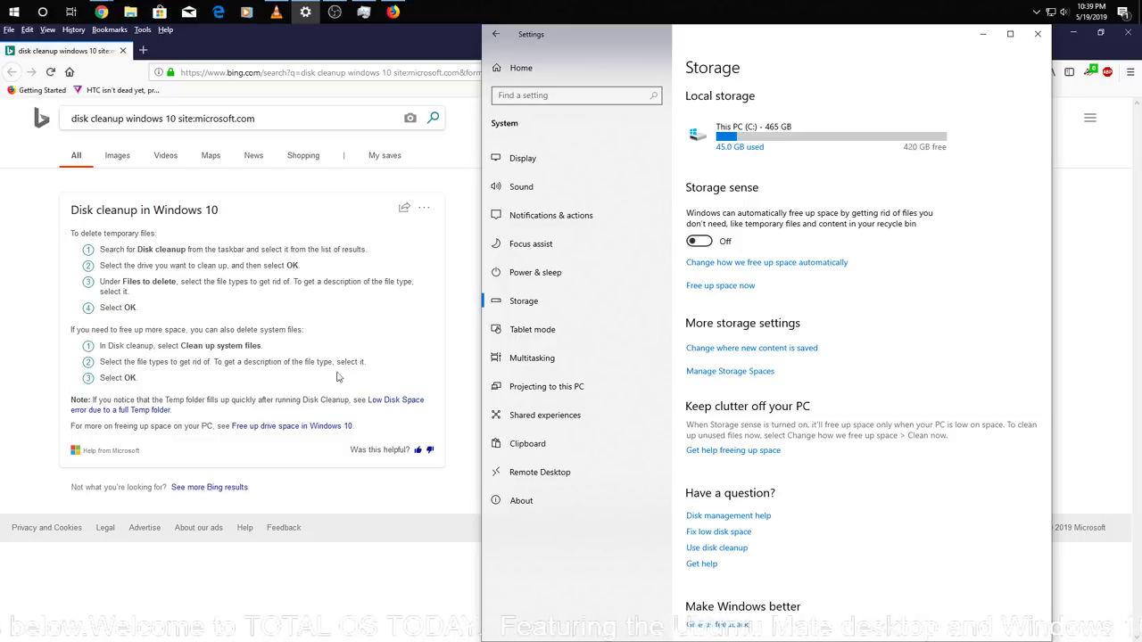
click(1128, 33)
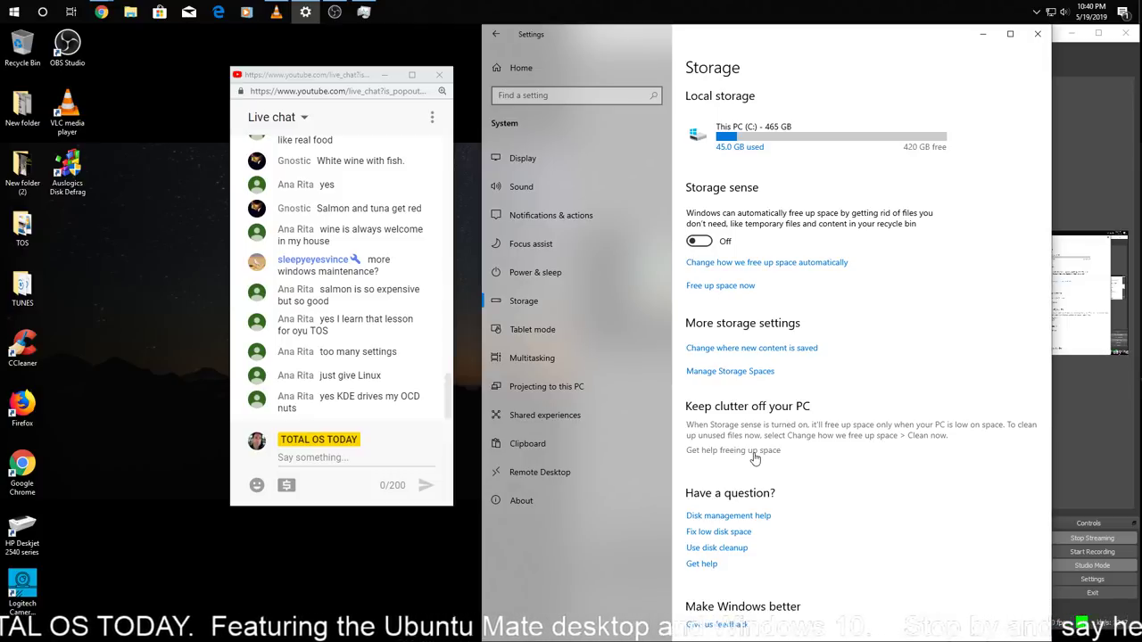
Search the settings for "cleanup" and open the Delete temporary files page
click(614, 96)
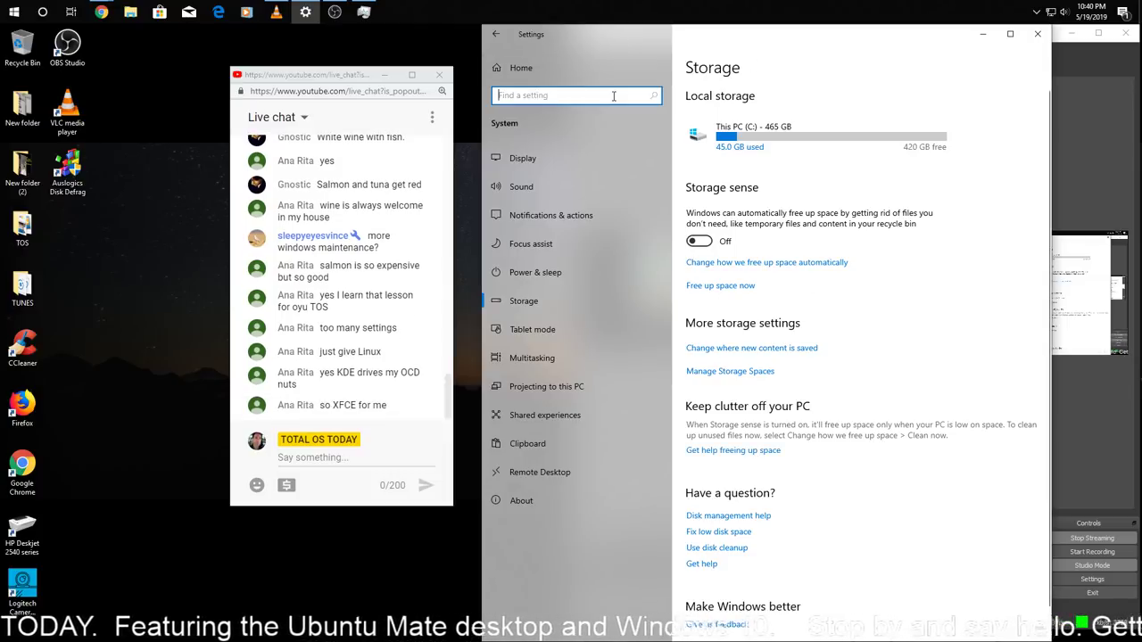
text(c)
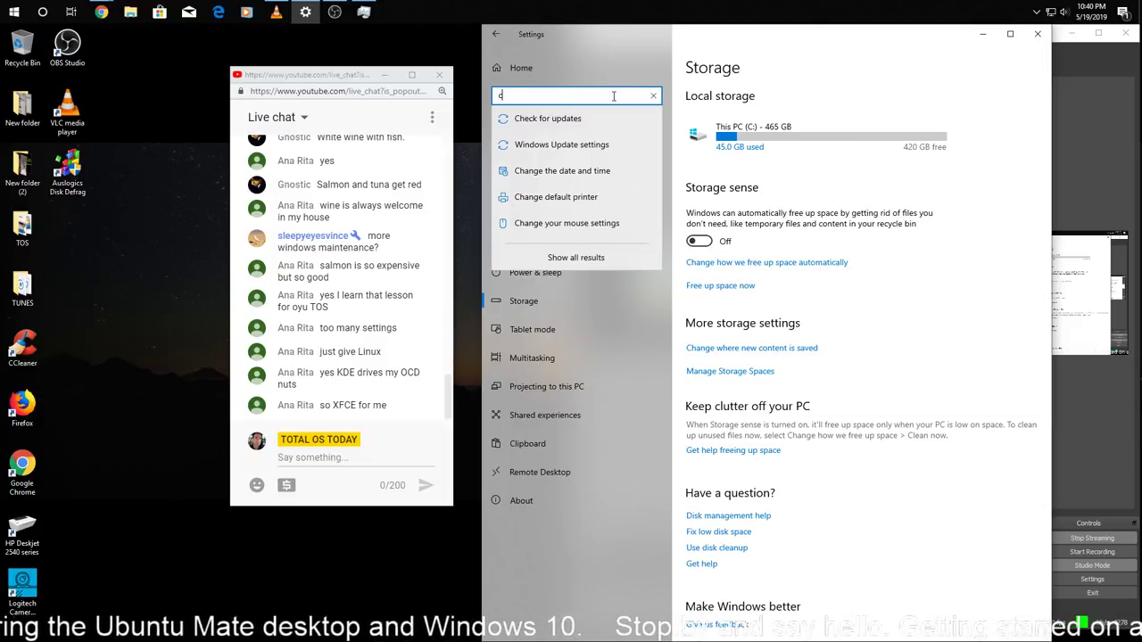
text(le)
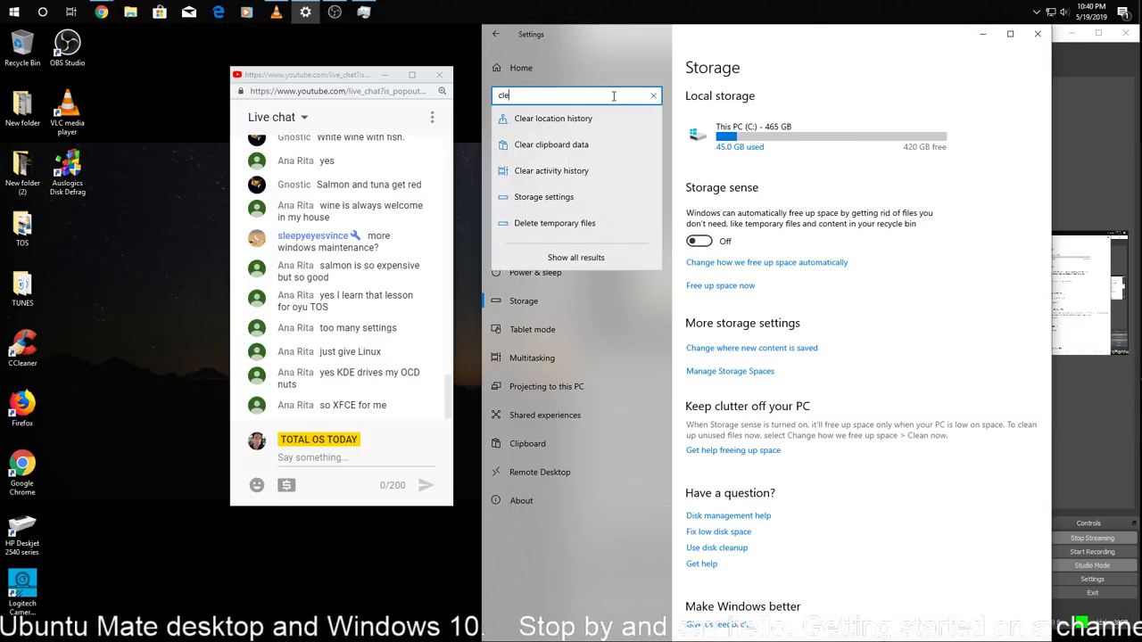
text(anup)
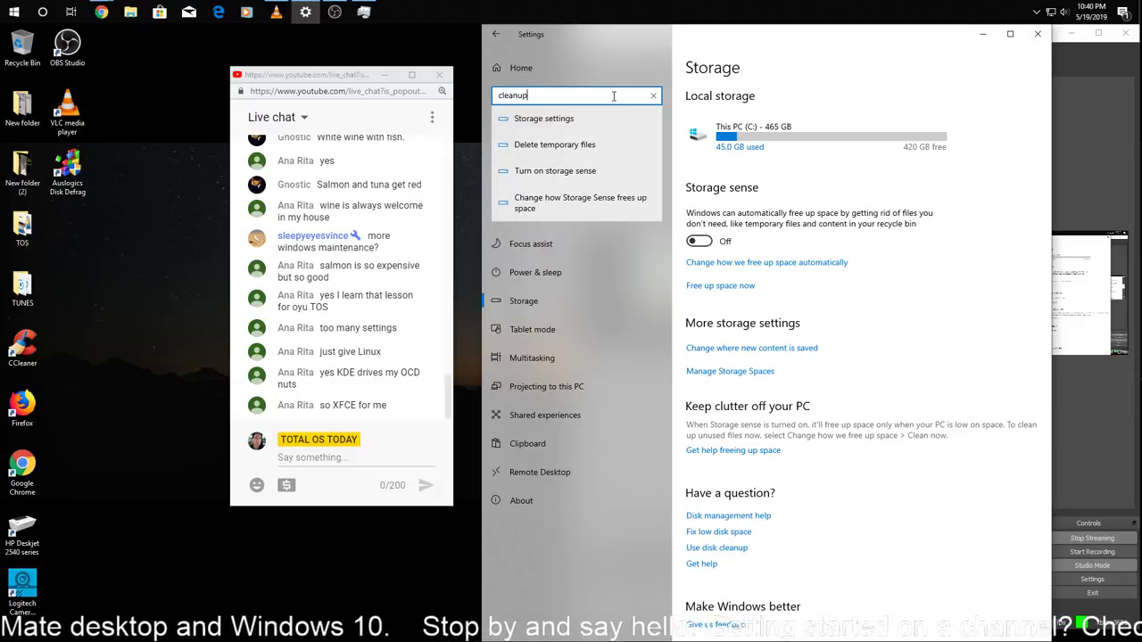
click(605, 144)
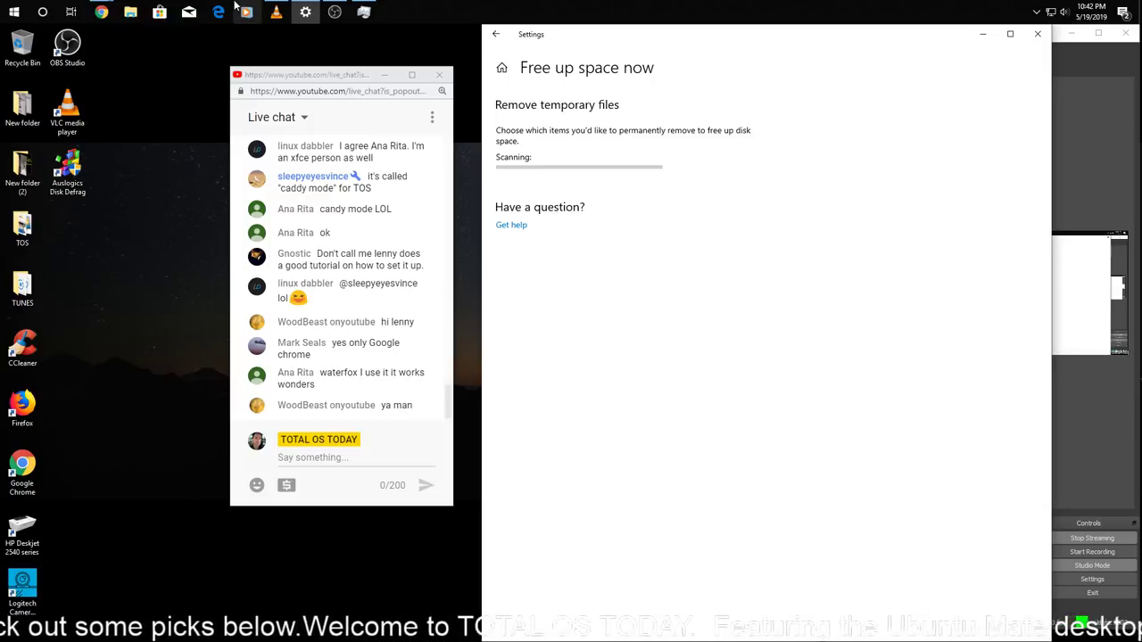
Switch to the VLC media player playlist and read back through the earlier YouTube live chat messages
click(277, 13)
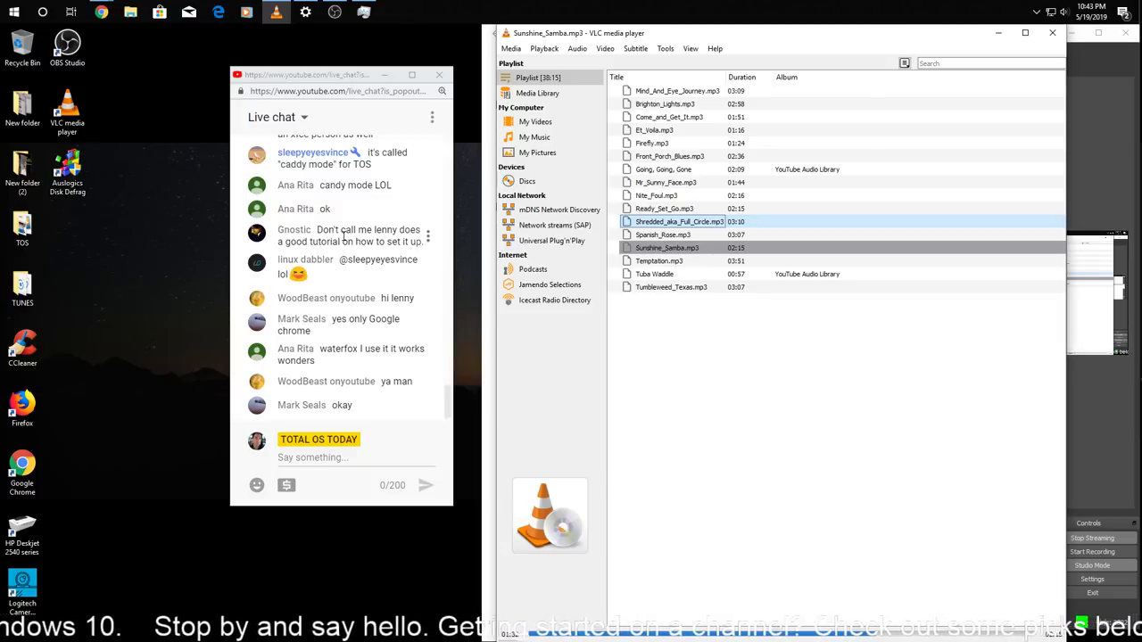
scroll(343, 257, up, 5)
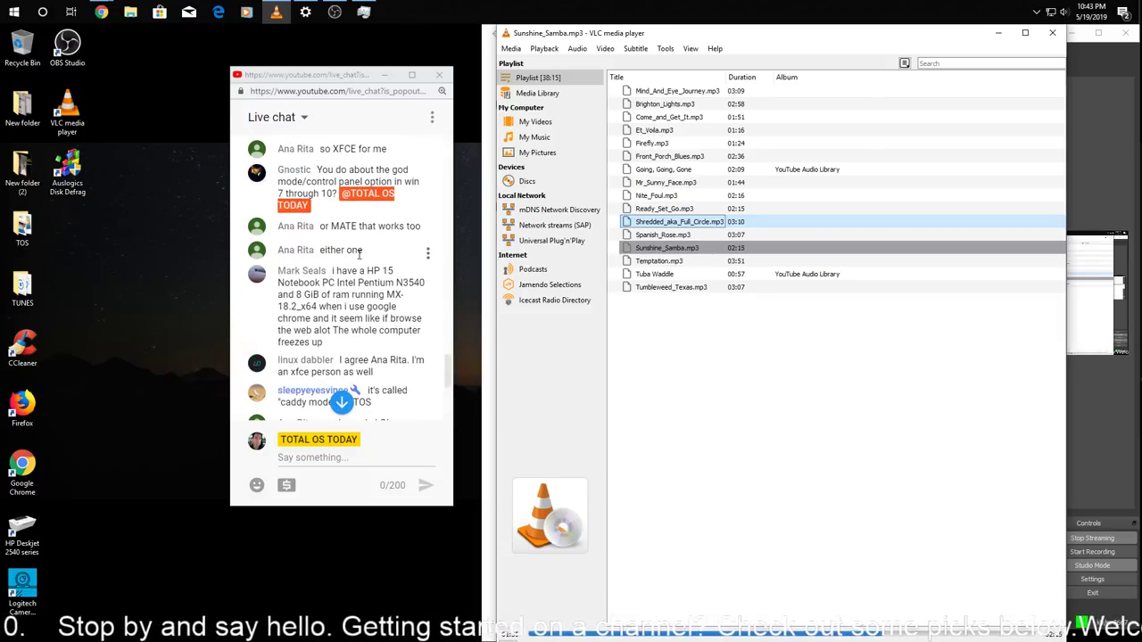
scroll(373, 260, down, 5)
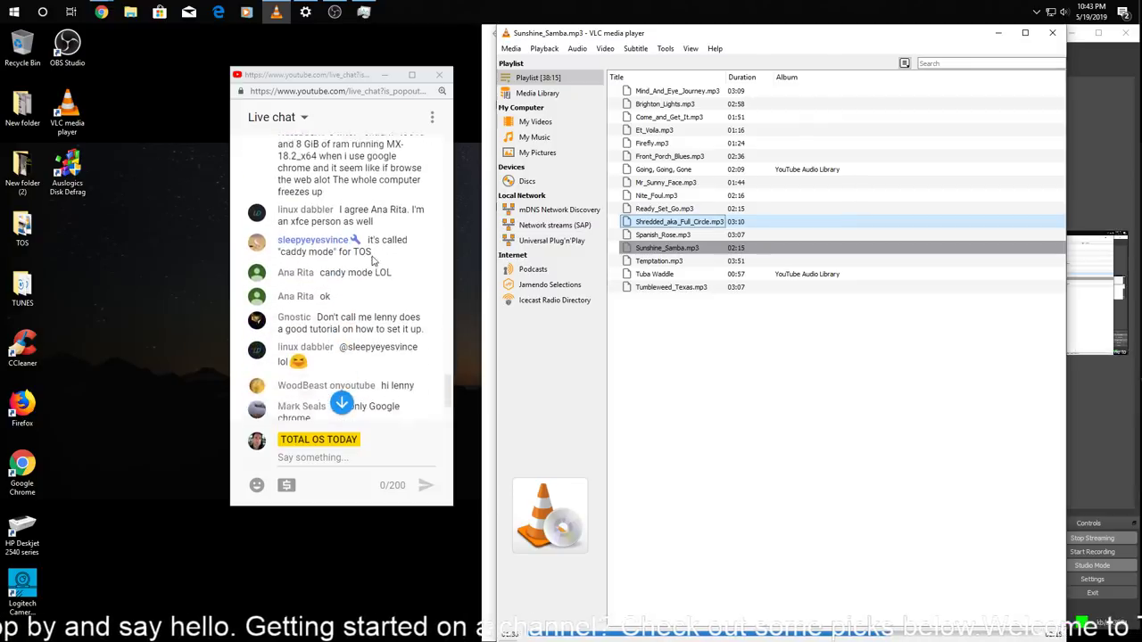
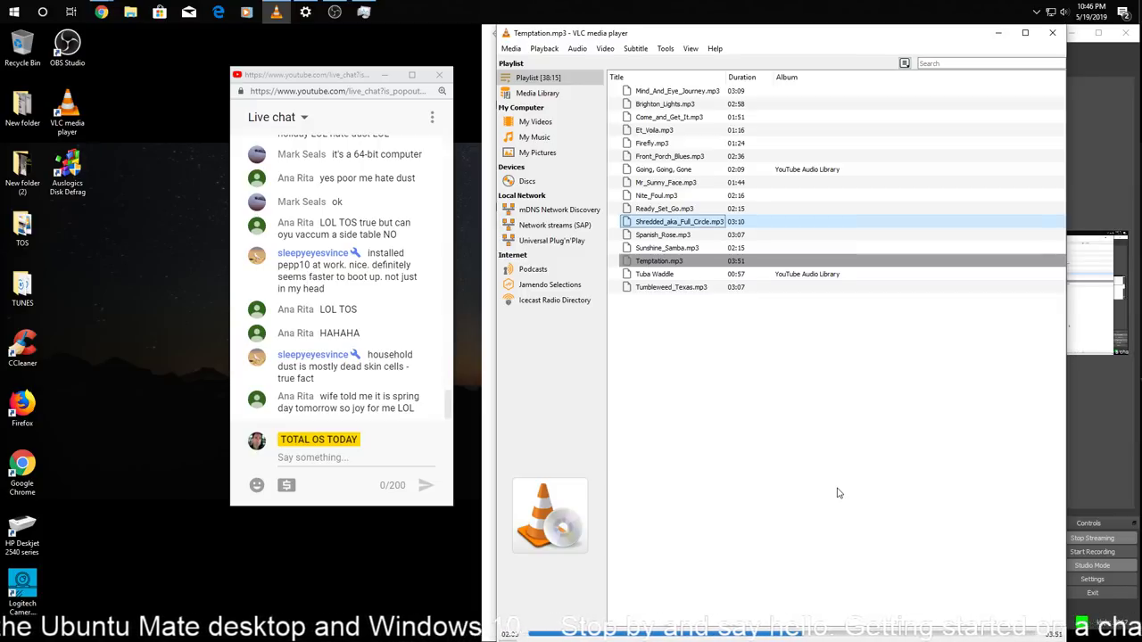
Search Windows for "up", check the Windows Update status and close Settings
key(super)
text(u)
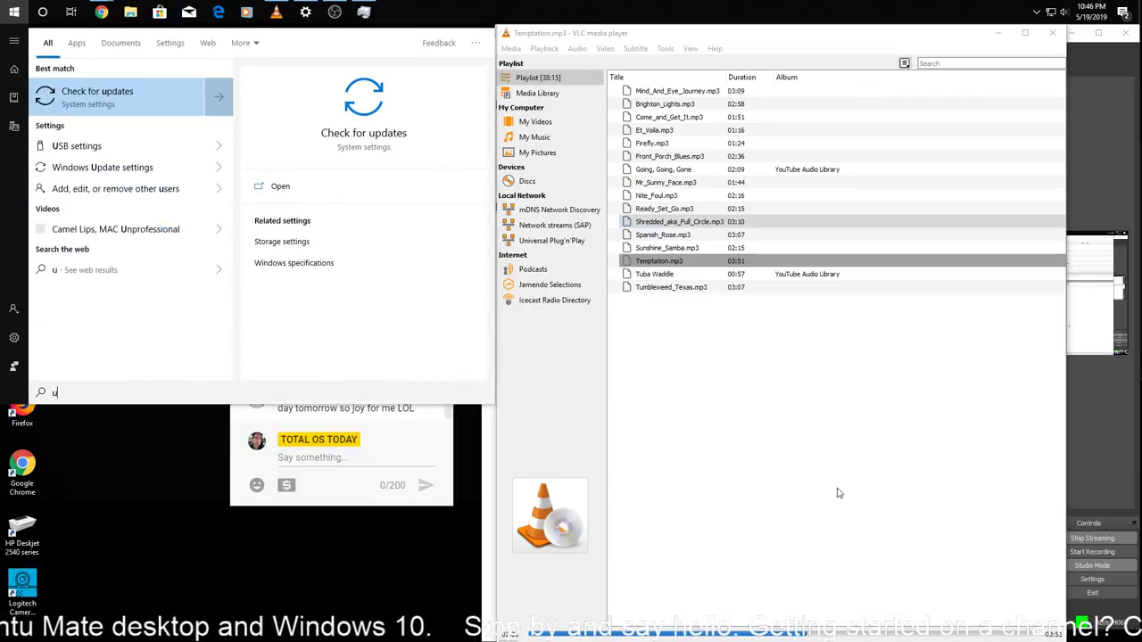
text(p)
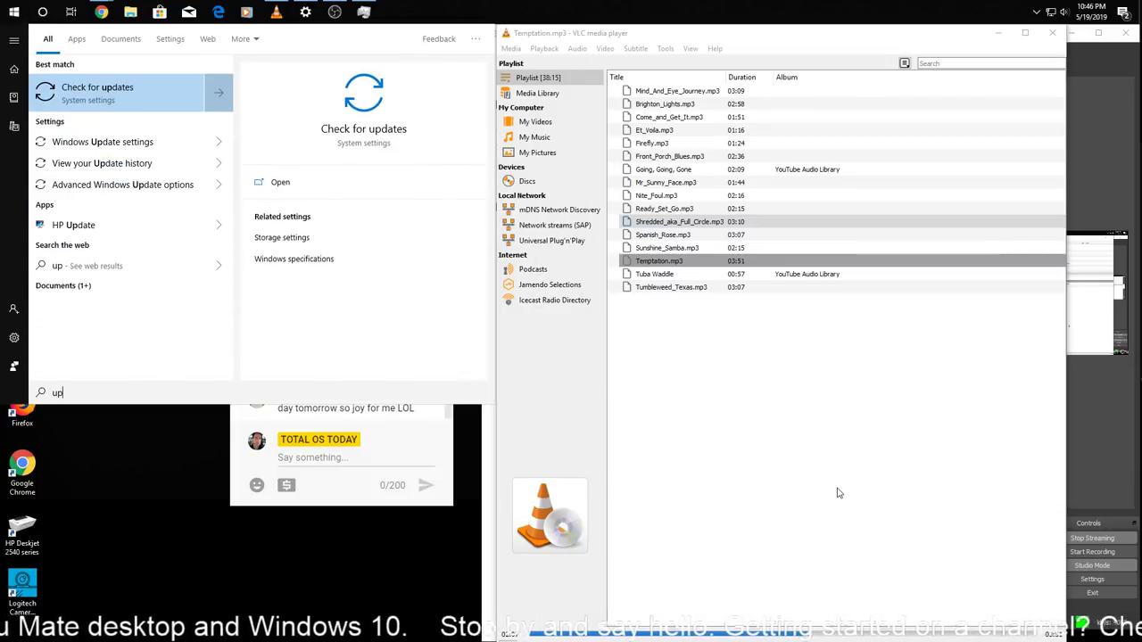
click(389, 126)
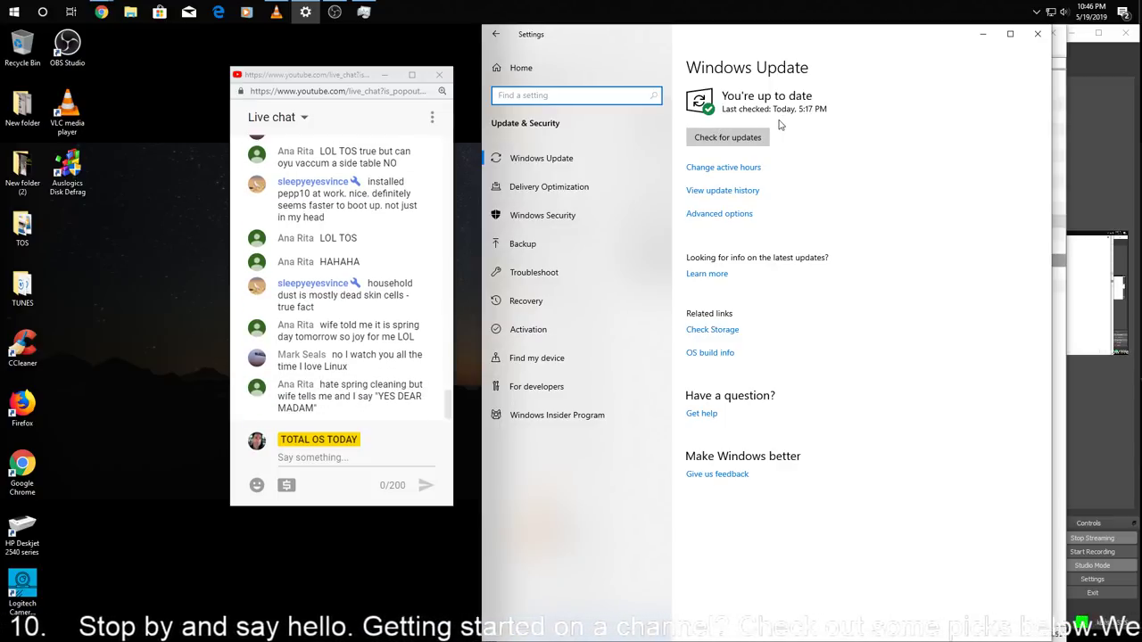
click(1038, 33)
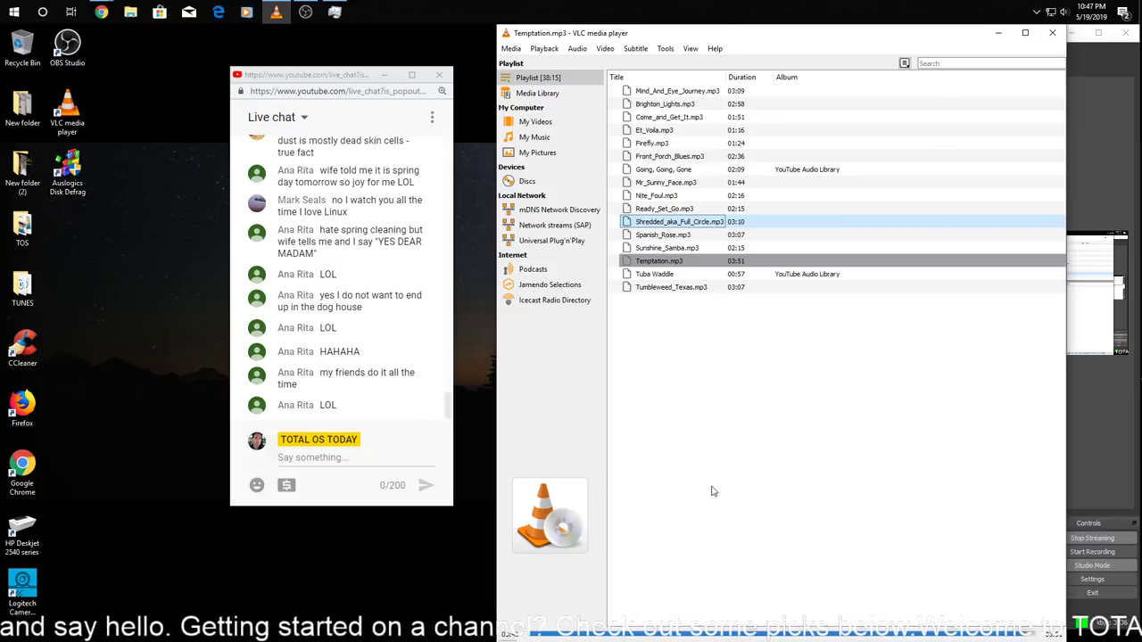
Play Tuba Waddle from the VLC playlist, then bring up Task Manager and close it
double_click(715, 275)
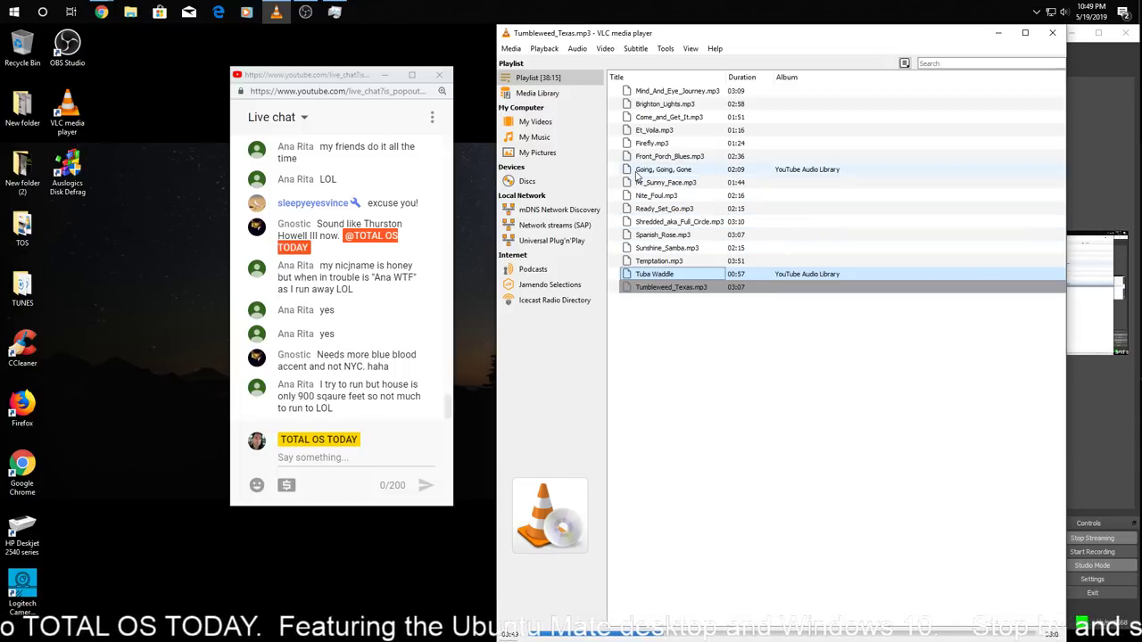
click(337, 11)
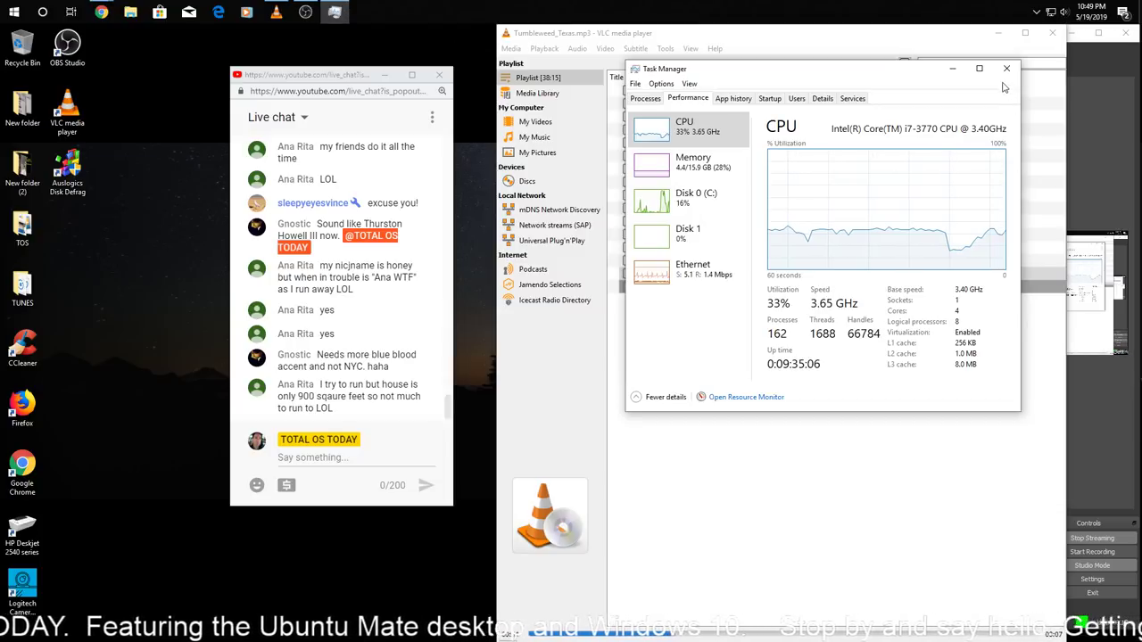
click(1007, 68)
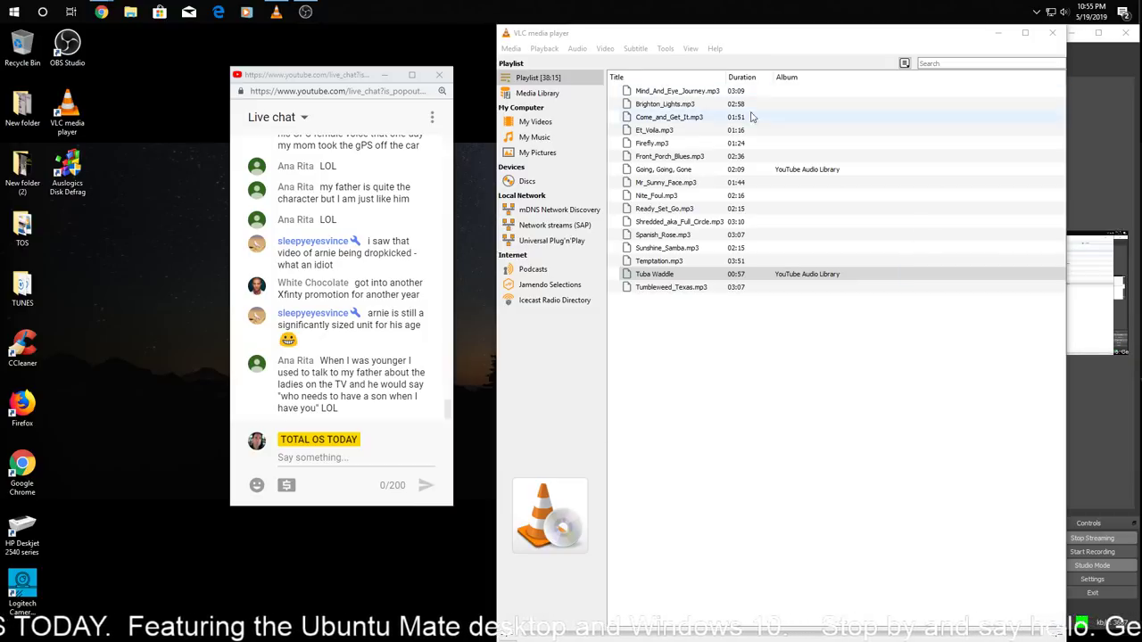
Play Et_Voila.mp3 and then Front_Porch_Blues.mp3 from the VLC media player playlist
double_click(718, 131)
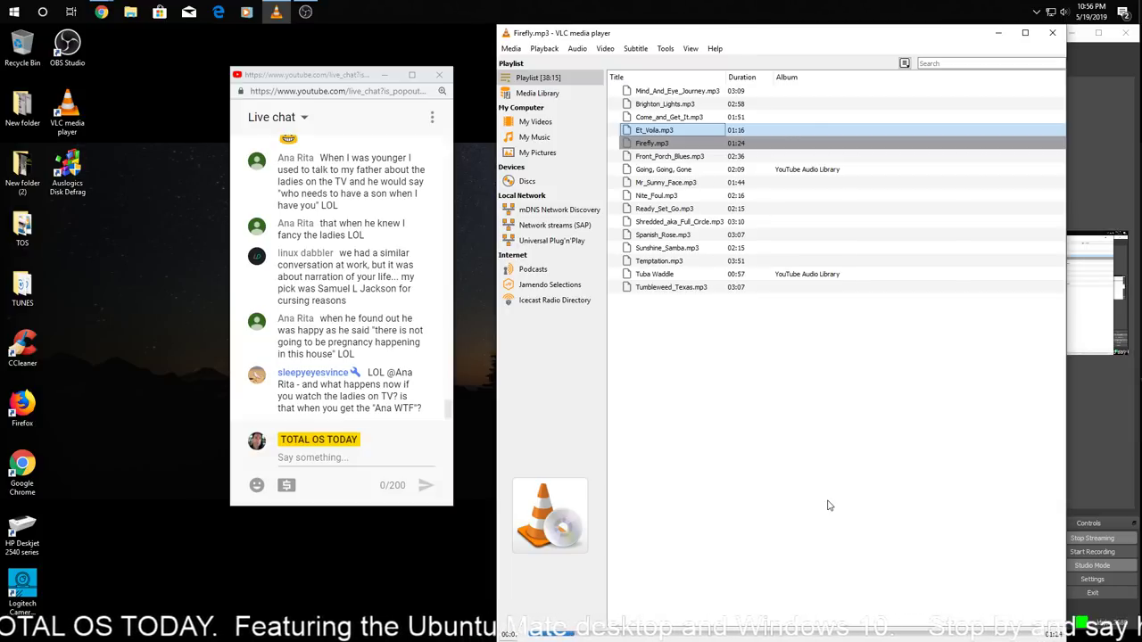
click(719, 158)
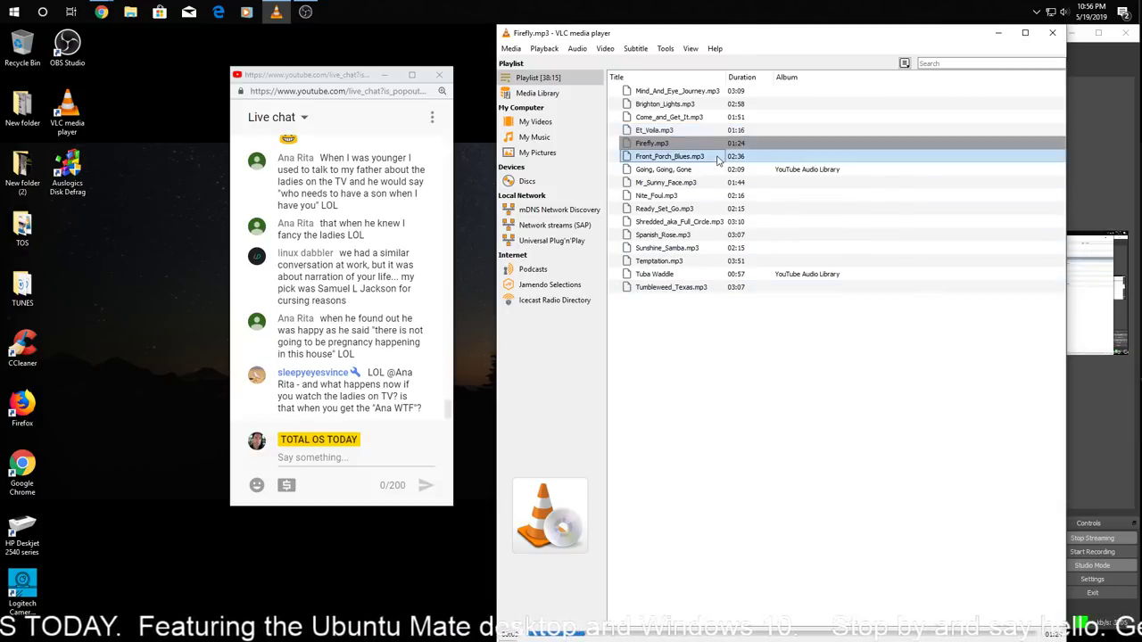
double_click(718, 158)
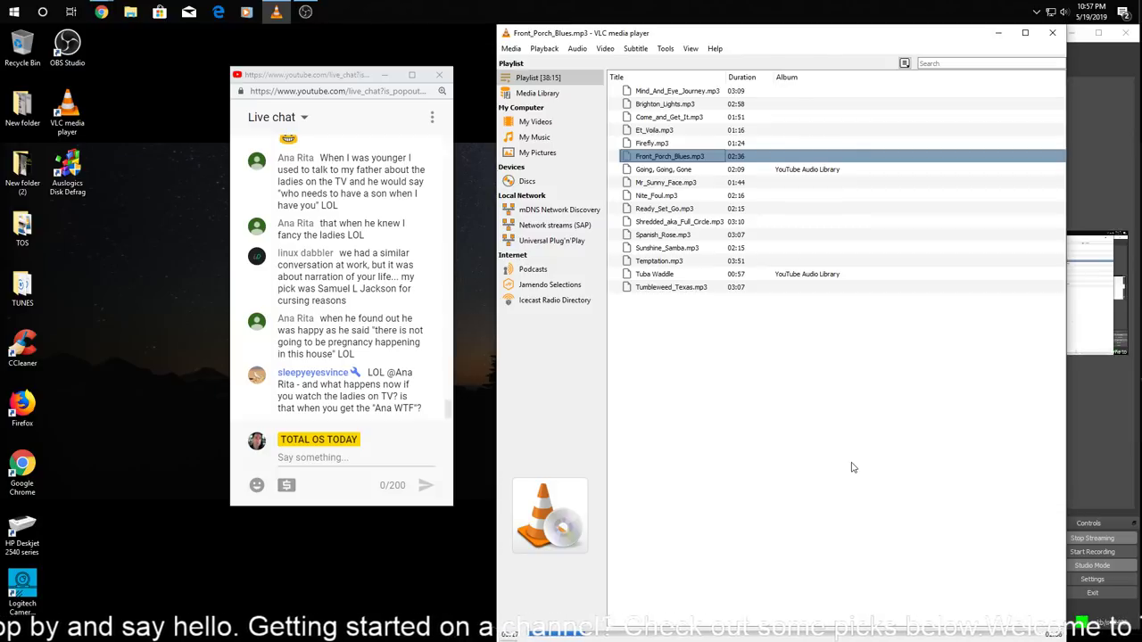
Switch to OBS Studio, check the installed version in its About information and close that dialog
click(306, 13)
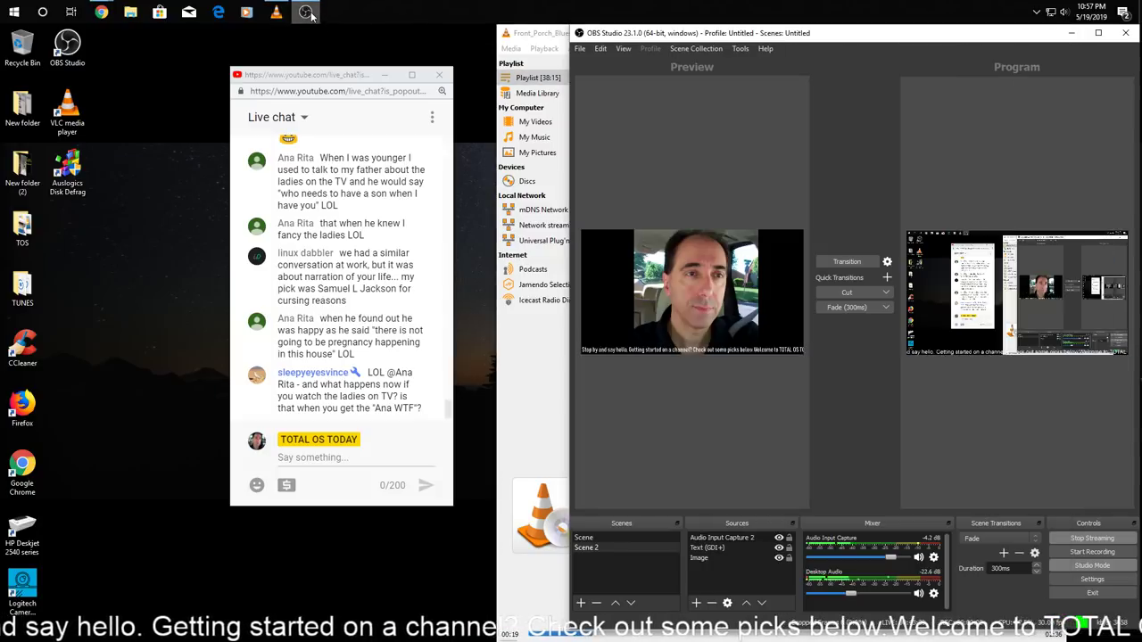
click(766, 49)
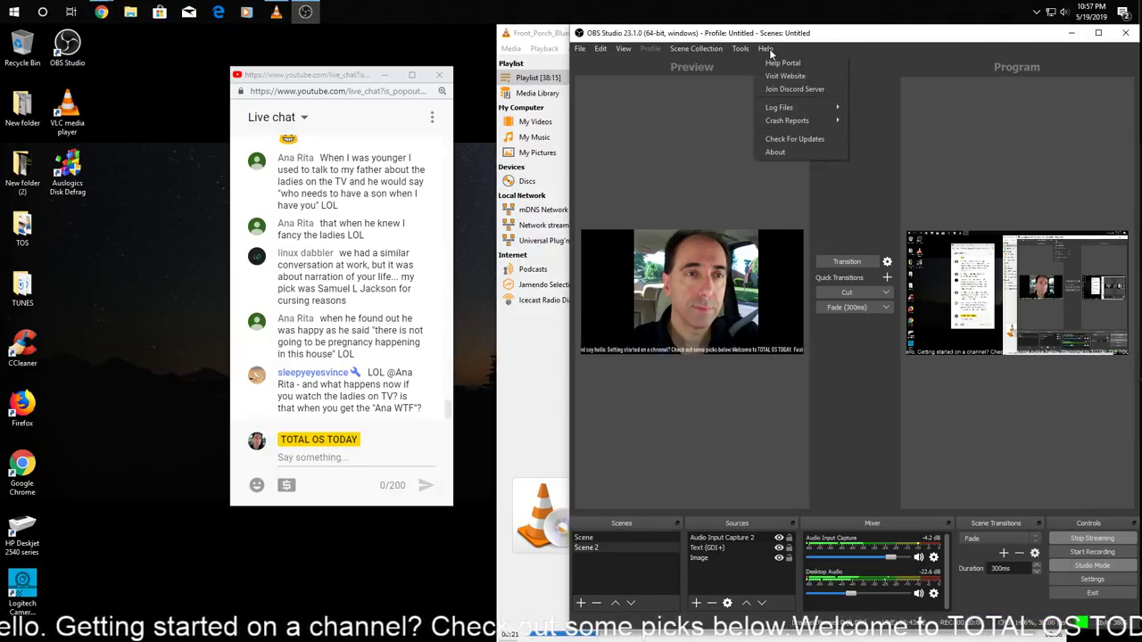
click(790, 153)
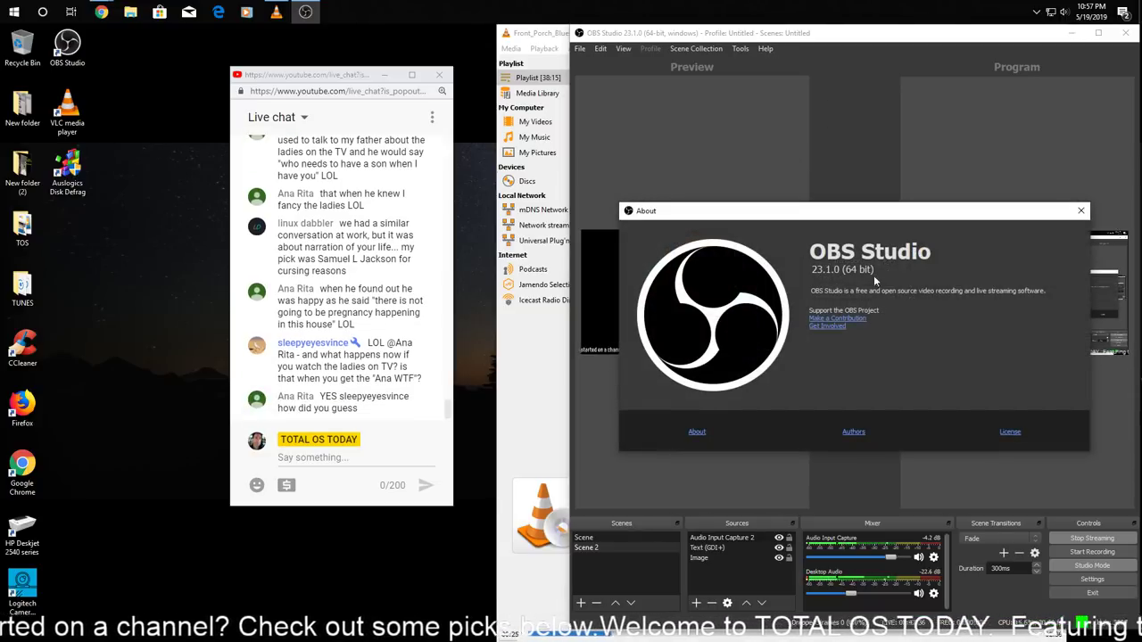
click(1080, 212)
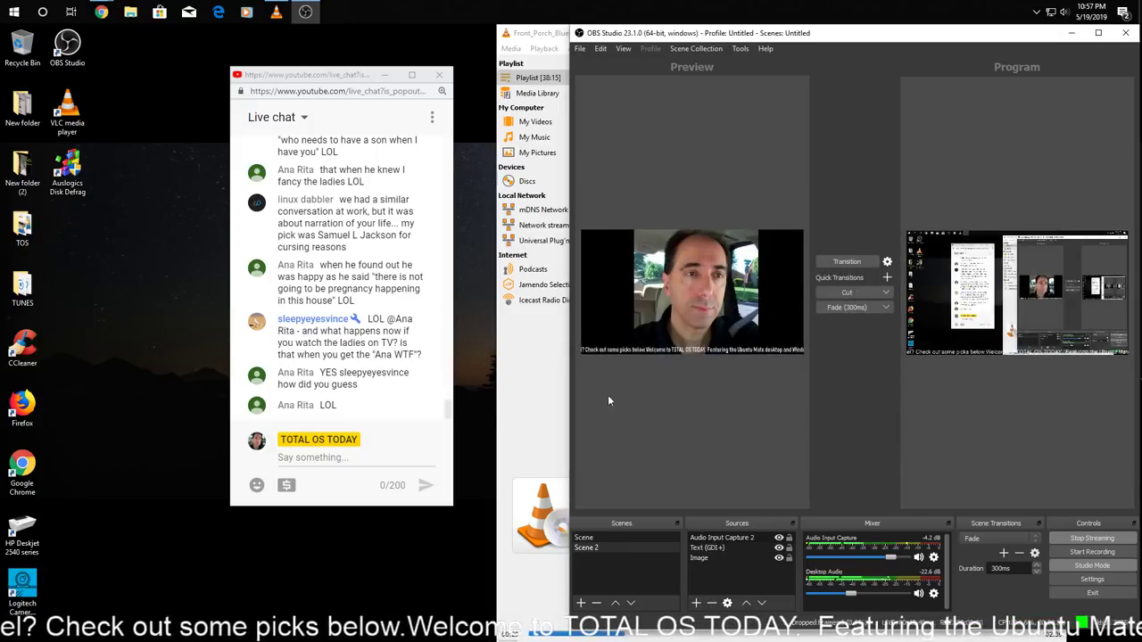
Return to VLC media player, play Spanish_Rose.mp3 and close the player
click(540, 36)
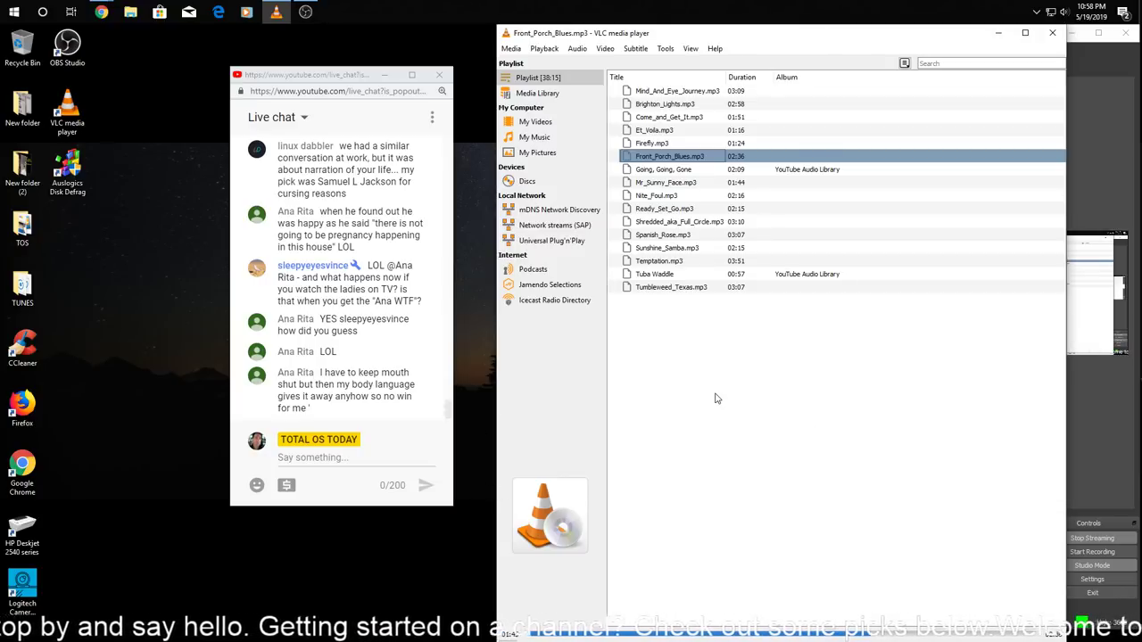
double_click(694, 236)
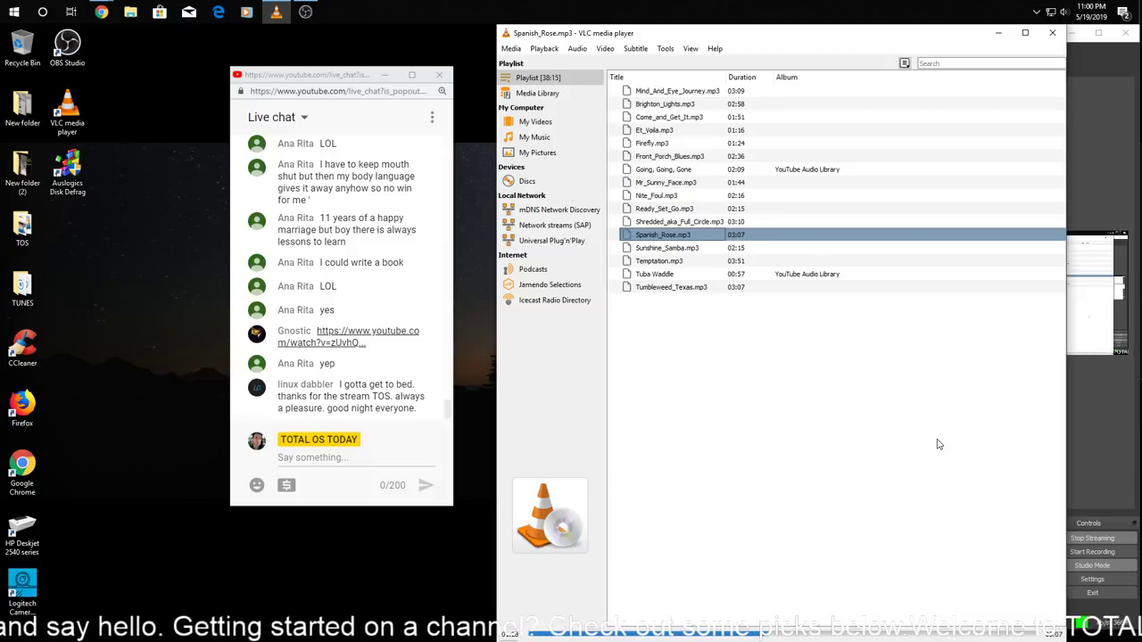
click(1053, 34)
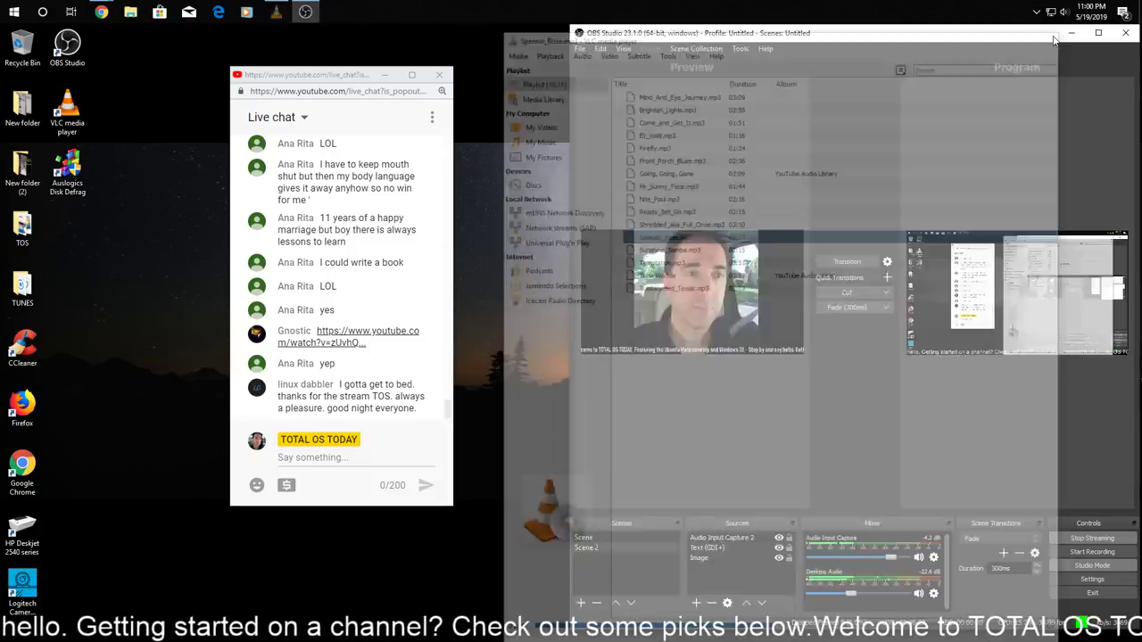